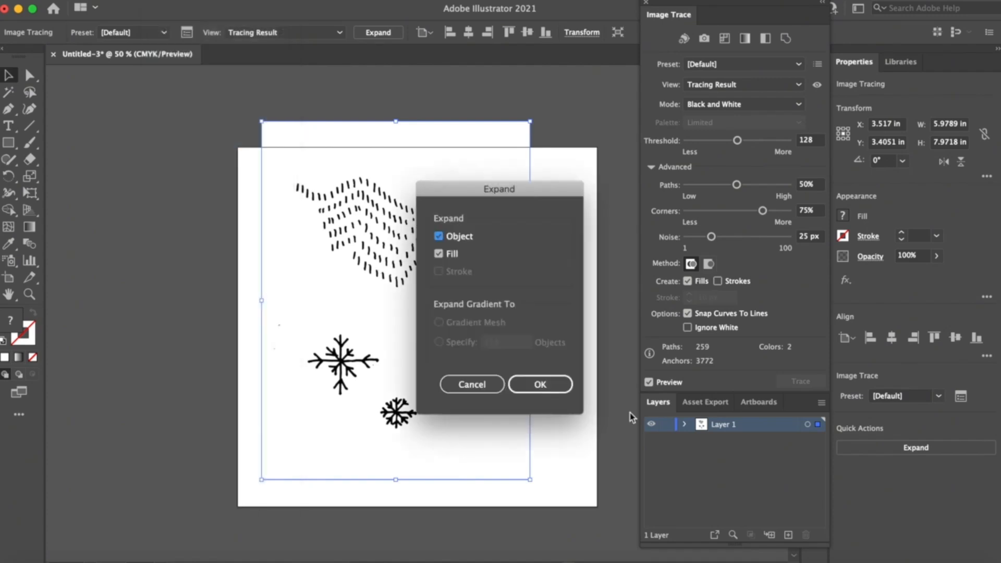
Step: Expand the traced sketches with object and fill enabled, and delete the hand-drawn dashes above the snowflakes
click(551, 386)
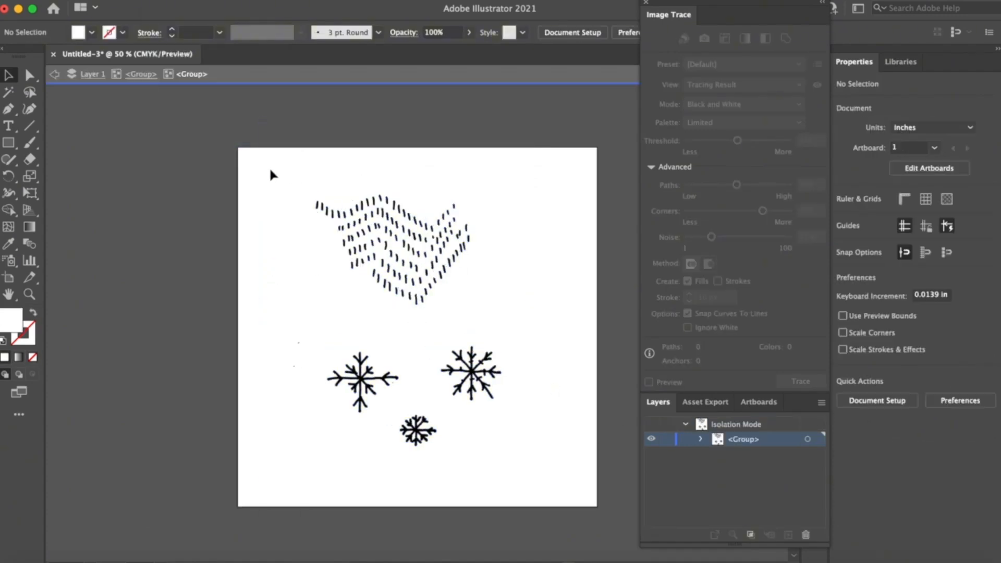
drag(269, 167, 524, 313)
key(Delete)
key(Escape)
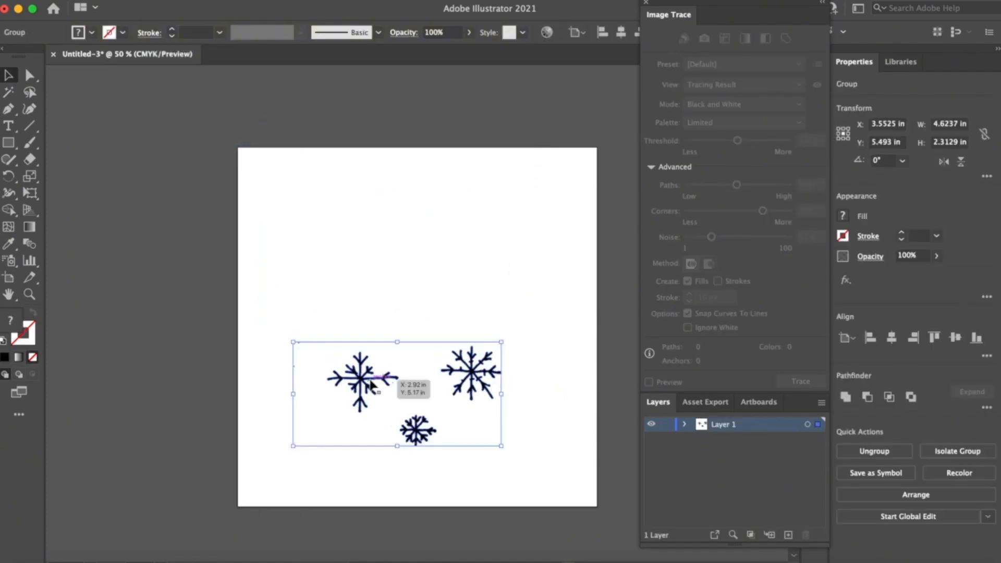
Step: Ungroup the expanded snowflake artwork and deselect it
click(168, 0)
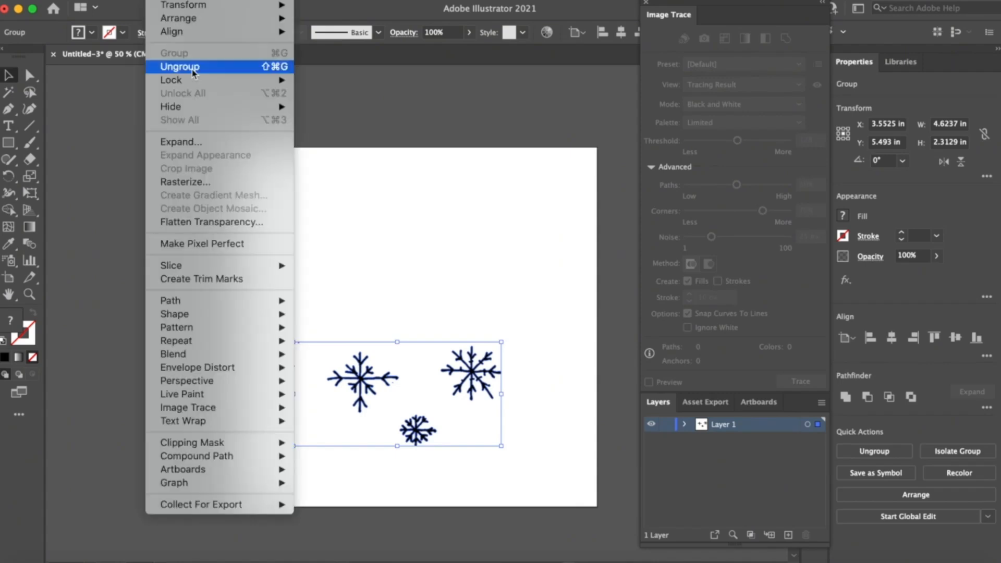
click(192, 69)
click(170, 249)
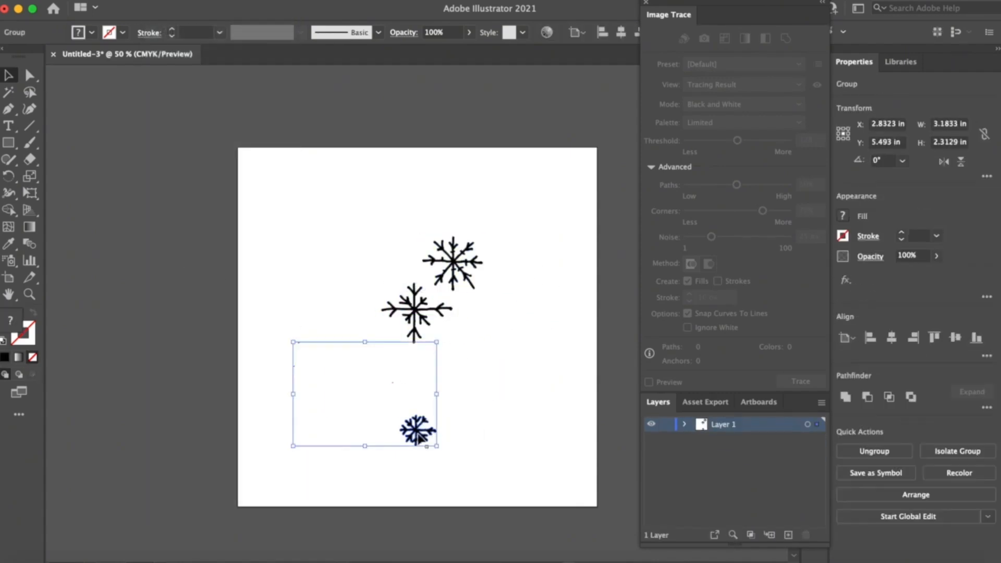
Step: Spread the snowflakes across the artboard, duplicate them and rotate the copies for variety
drag(491, 281, 380, 383)
key(r)
drag(308, 443, 425, 366)
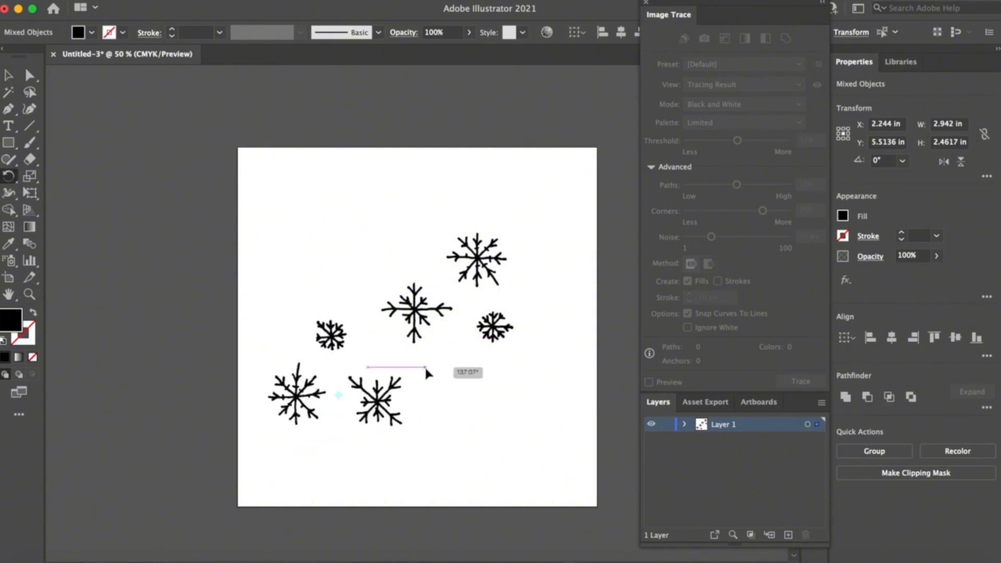
key(v)
drag(297, 396, 317, 417)
drag(125, 196, 459, 449)
mouse_move(347, 288)
mouse_down()
mouse_move(250, 174)
mouse_move(496, 406)
mouse_up()
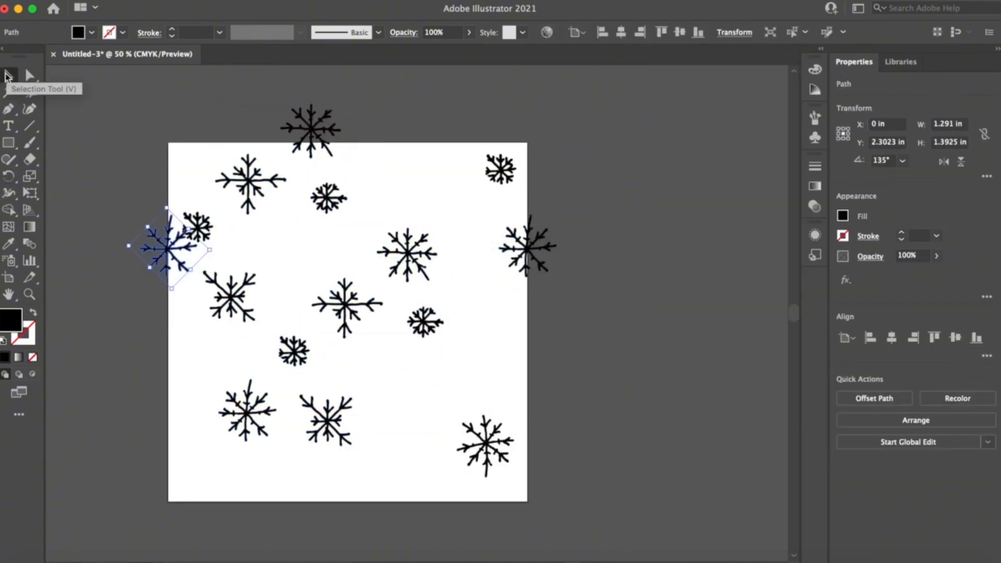
Step: Rotate and reposition individual snowflakes to even out the spacing in the tile
click(344, 308)
key(r)
drag(384, 309, 305, 311)
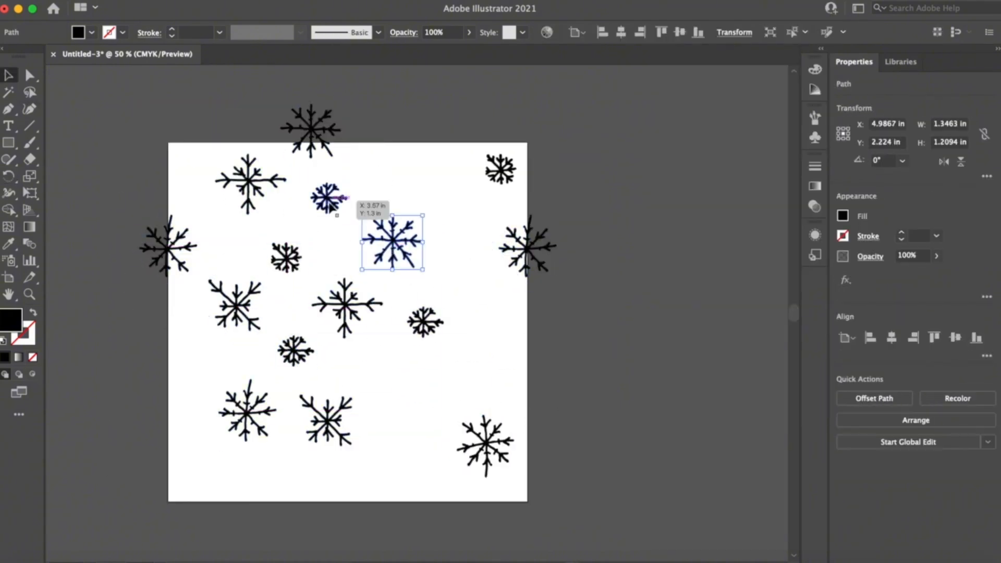
click(244, 399)
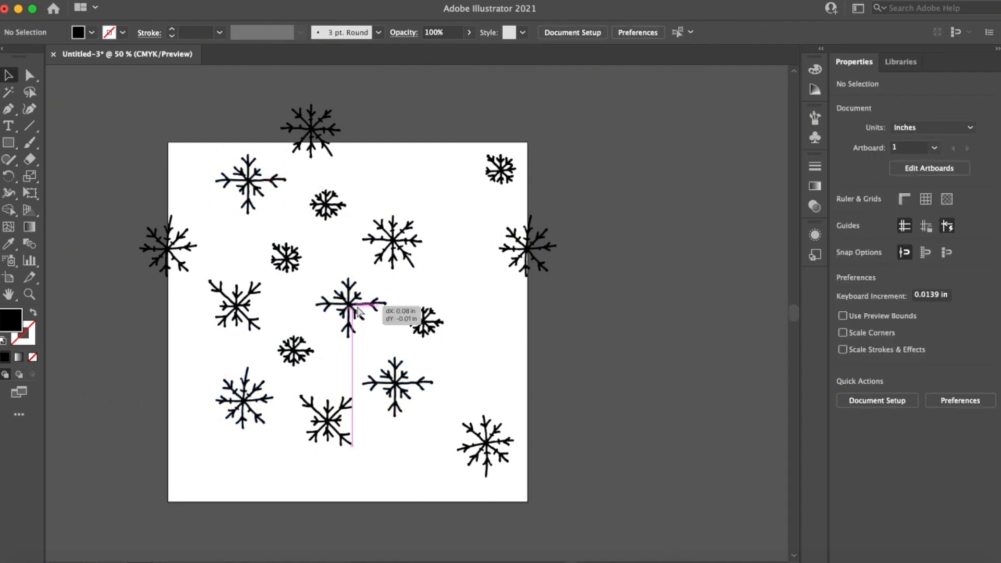
click(500, 169)
key(r)
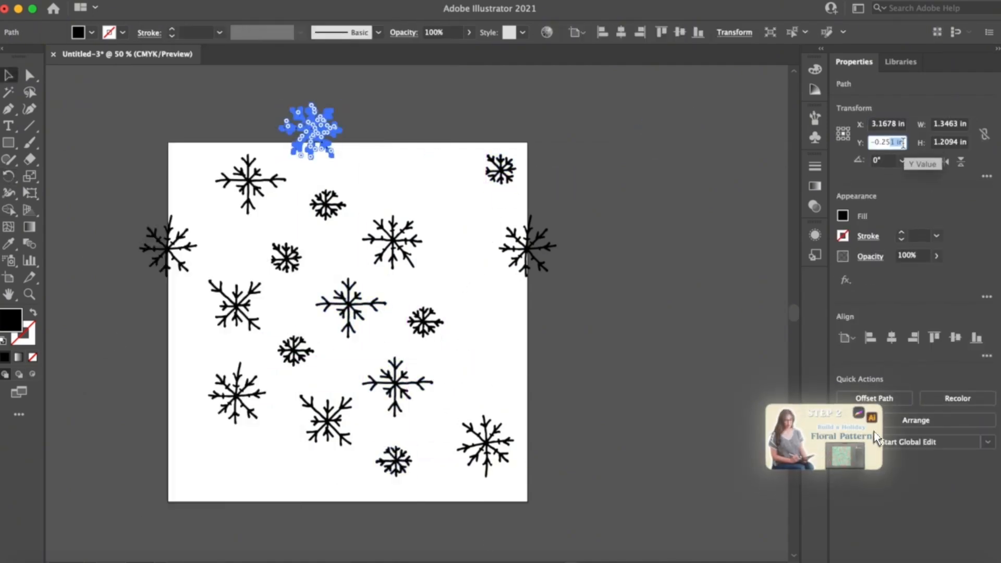
Step: Add and shift snowflakes in the open areas and along the artboard edges so the tile repeats seamlessly
drag(233, 415, 214, 416)
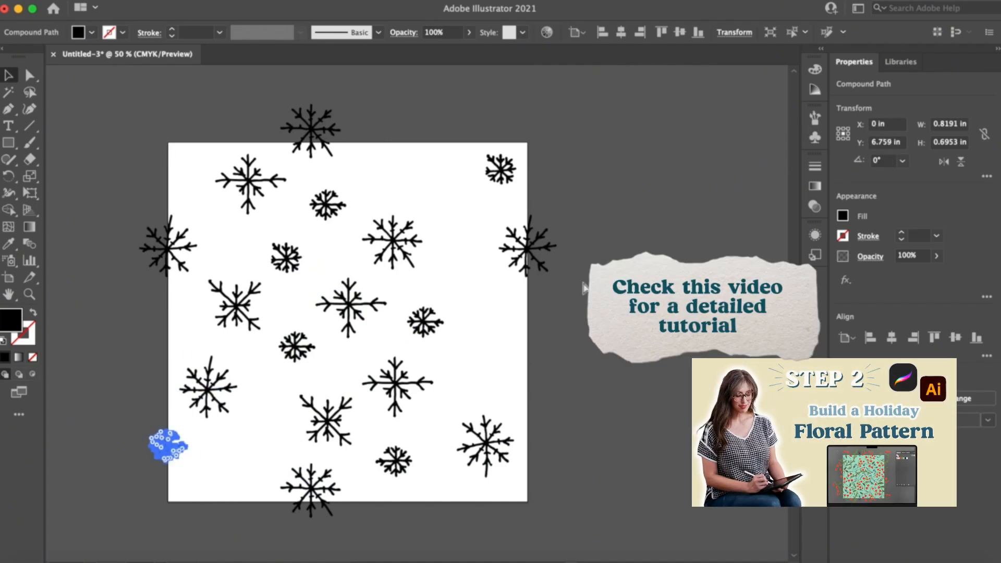
click(458, 443)
drag(458, 443, 485, 373)
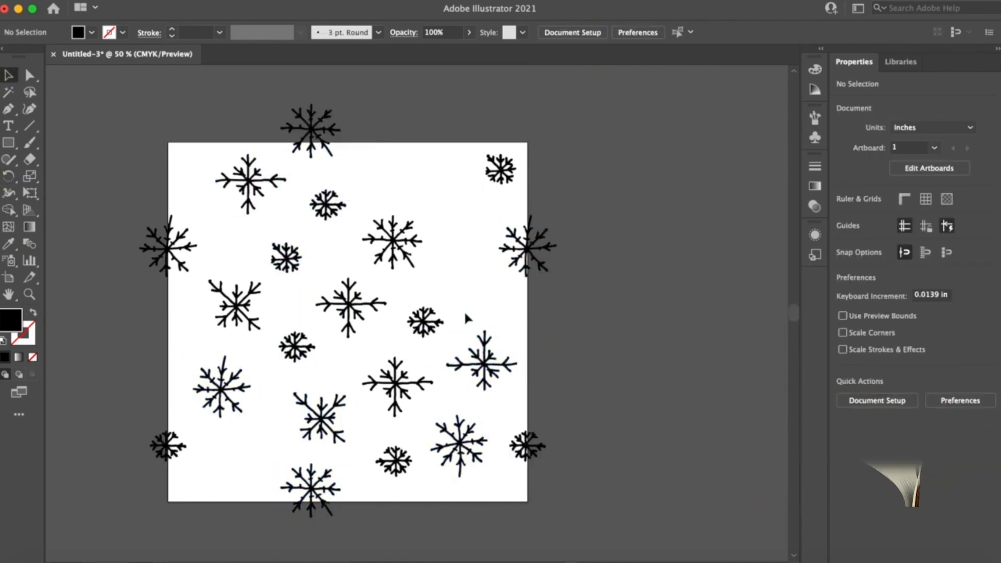
drag(167, 446, 432, 168)
click(898, 123)
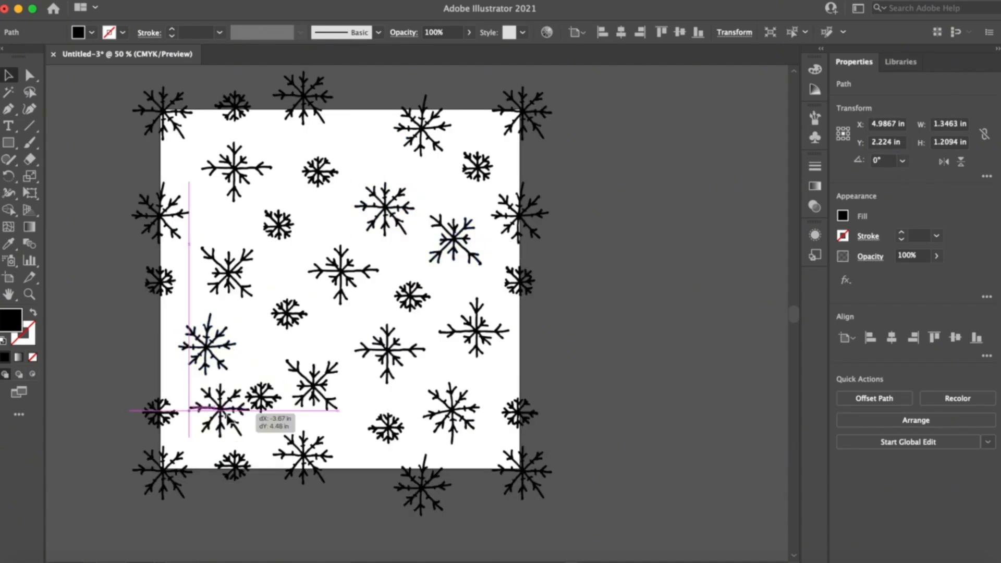
drag(264, 416, 380, 335)
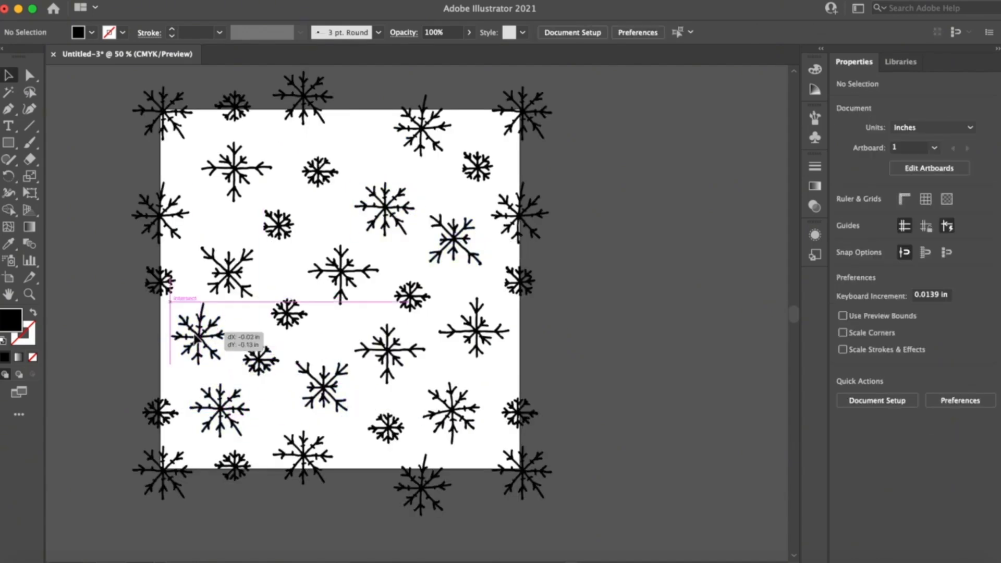
drag(399, 342, 412, 309)
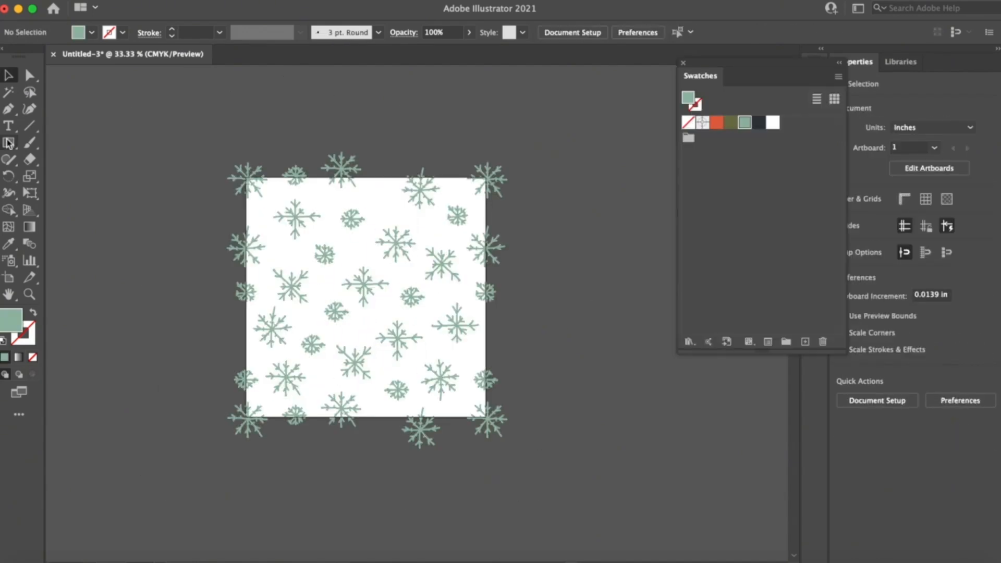
Step: Draw an 8 by 8 in square and position it at X 4 in, Y 4 in on the artboard
key(m)
click(130, 228)
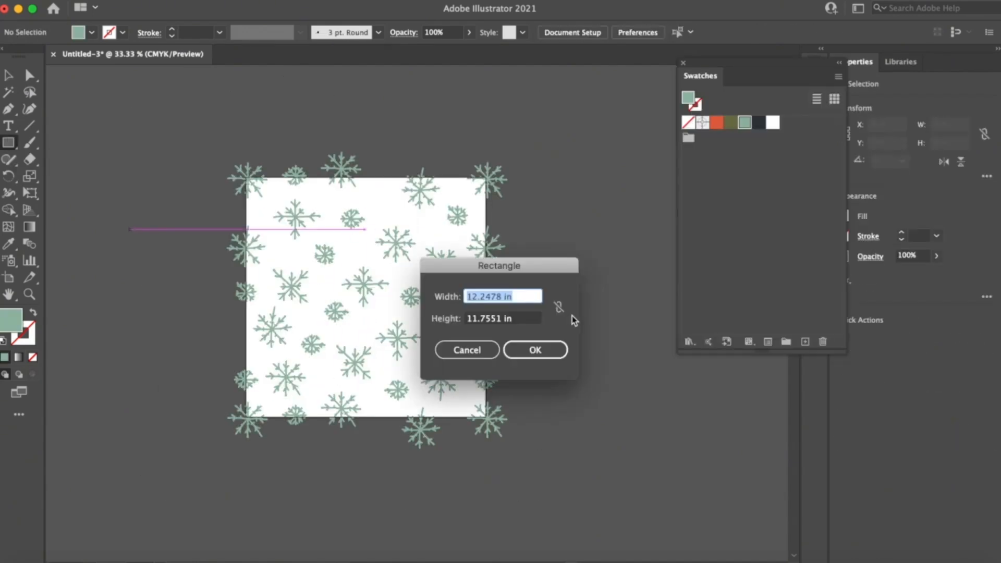
key(Escape)
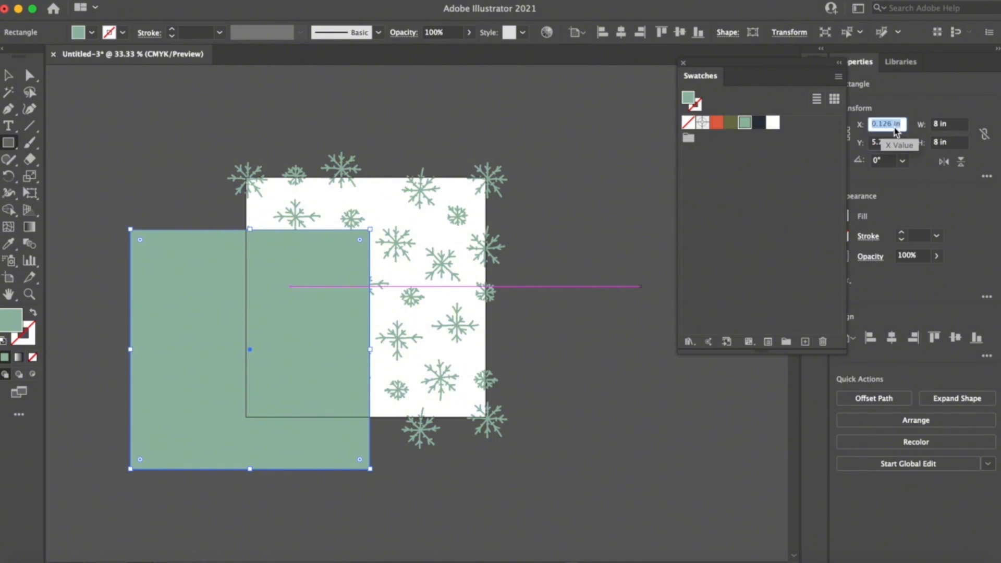
text(4)
key(Tab)
text(4)
key(Return)
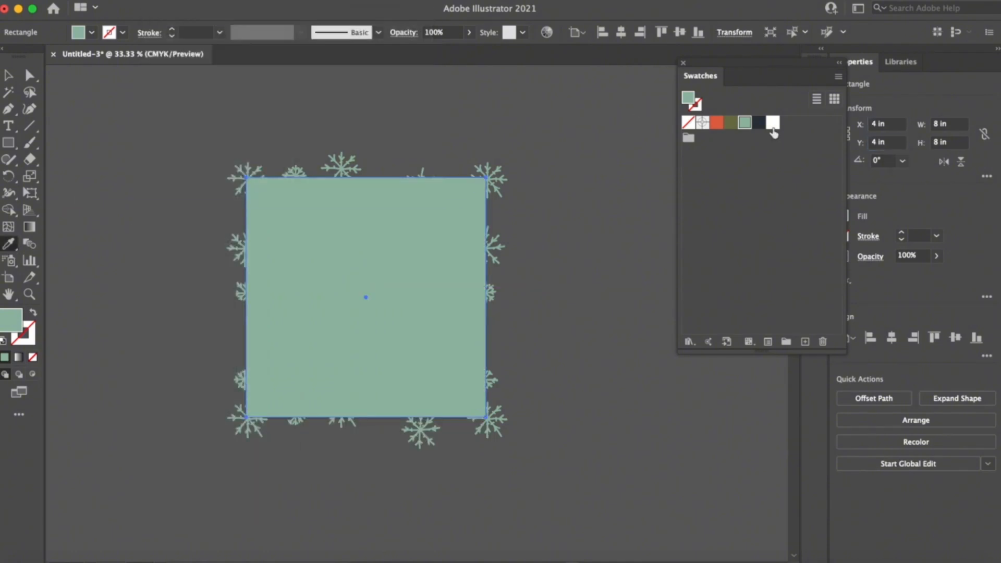
Step: Fill the square with dark navy, and send an unfilled square of the same size behind all the artwork
click(760, 125)
key(v)
click(192, 134)
click(243, 235)
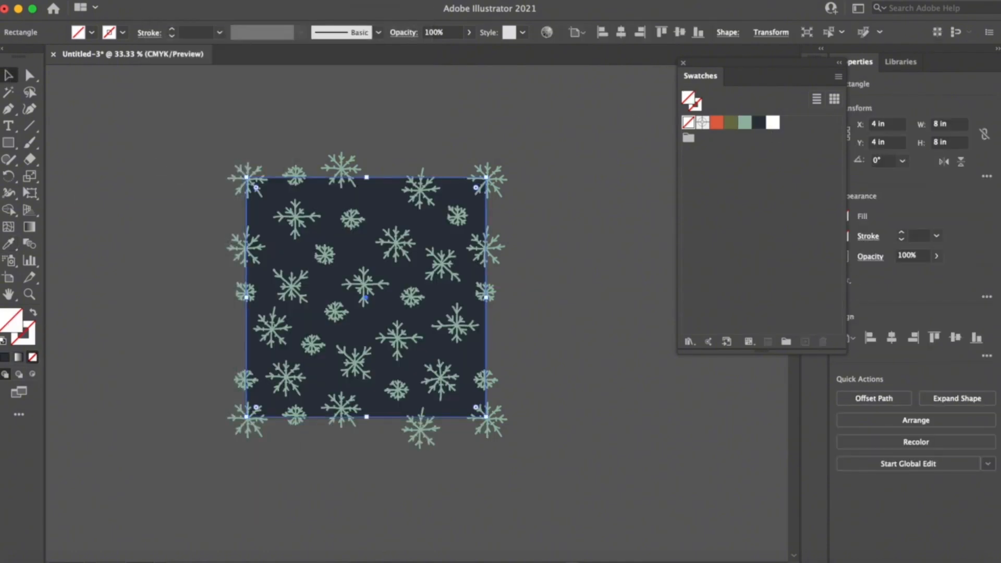
click(152, 1)
mouse_move(180, 19)
click(347, 58)
Step: Select all the snowflakes and background squares and save them as a pattern swatch
click(184, 130)
drag(185, 131, 602, 490)
drag(360, 314, 751, 250)
click(136, 274)
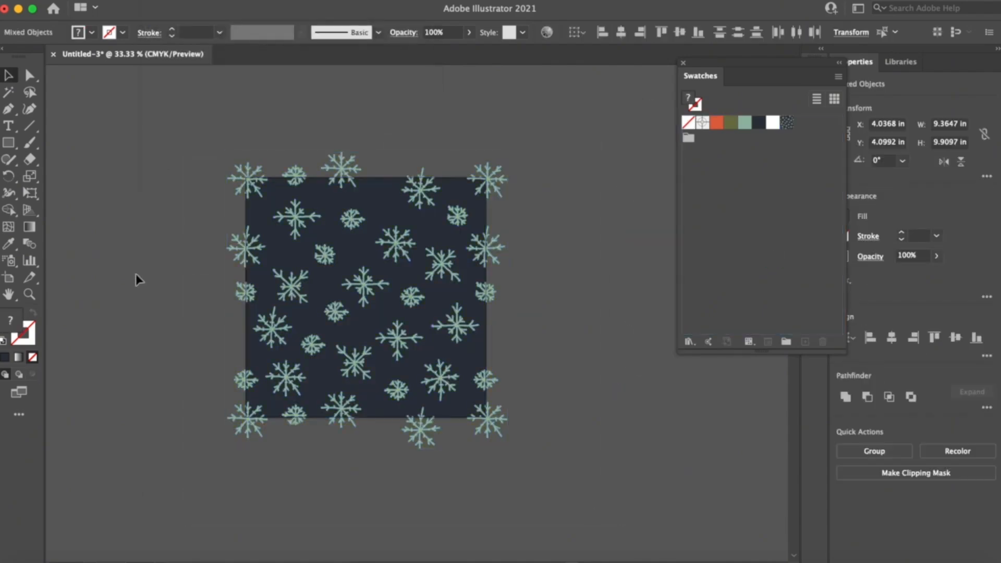
Step: Draw a test square about 11.73 in wide beside the tile and fill it with the snowflake pattern swatch
scroll(136, 274, left, 5)
key(m)
drag(428, 446, 428, 446)
click(788, 124)
scroll(175, 147, left, 1)
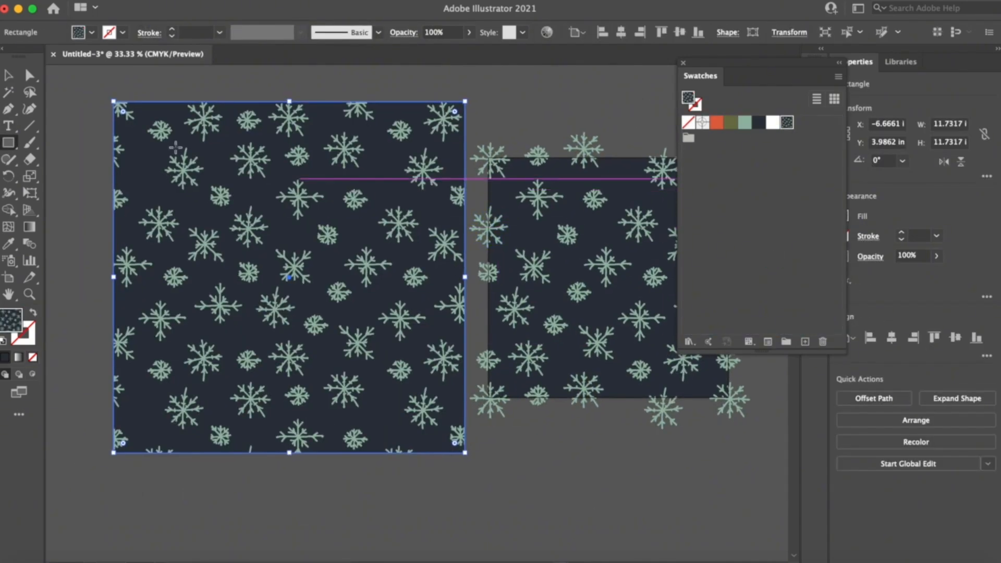
click(73, 214)
key(super+minus)
key(super+equal)
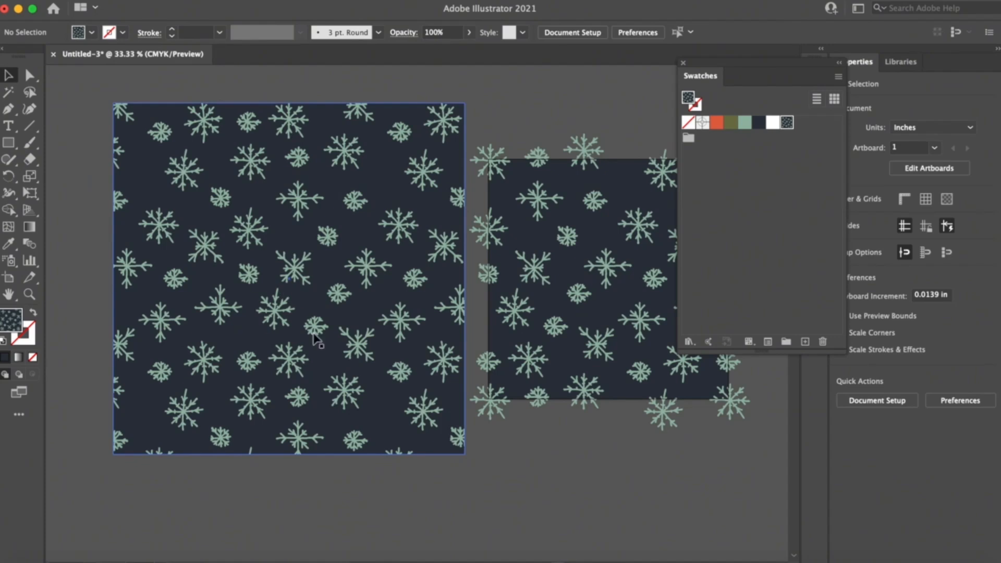
Step: Move the test square farther from the tile and fill the gaps in the tile with additional snowflakes
scroll(315, 340, right, 2)
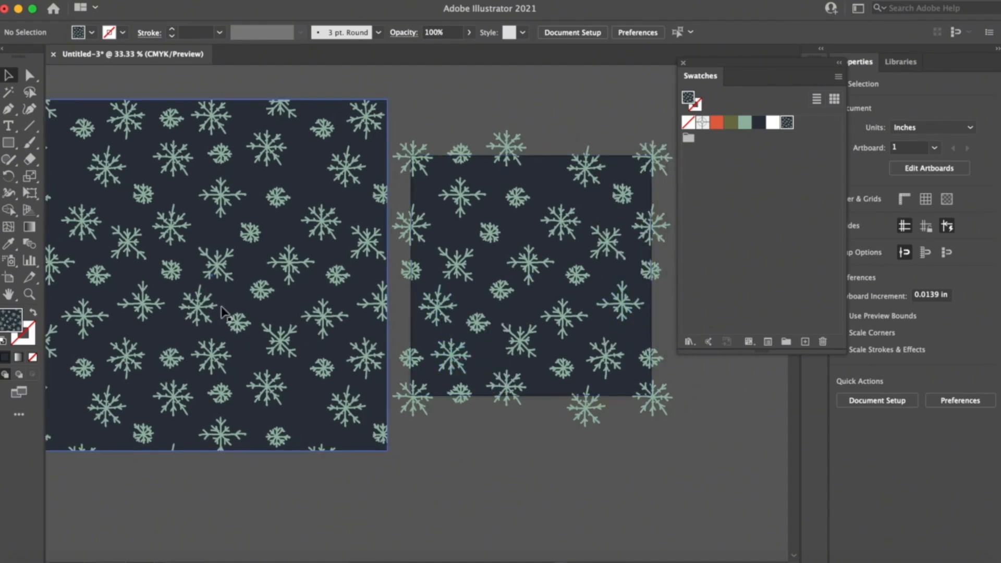
scroll(267, 345, left, 2)
drag(309, 284, 285, 285)
click(591, 388)
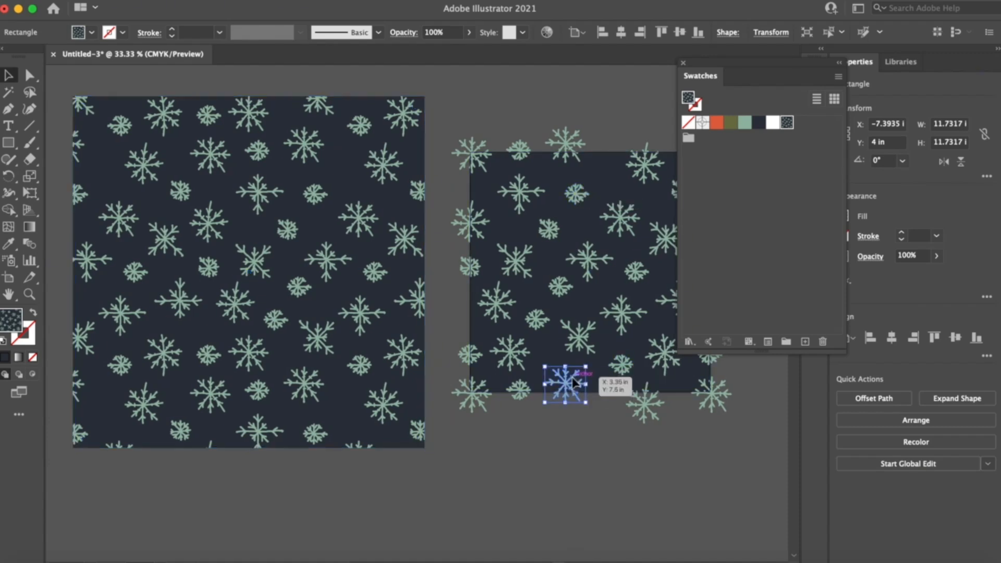
click(541, 425)
scroll(589, 394, right, 2)
click(516, 210)
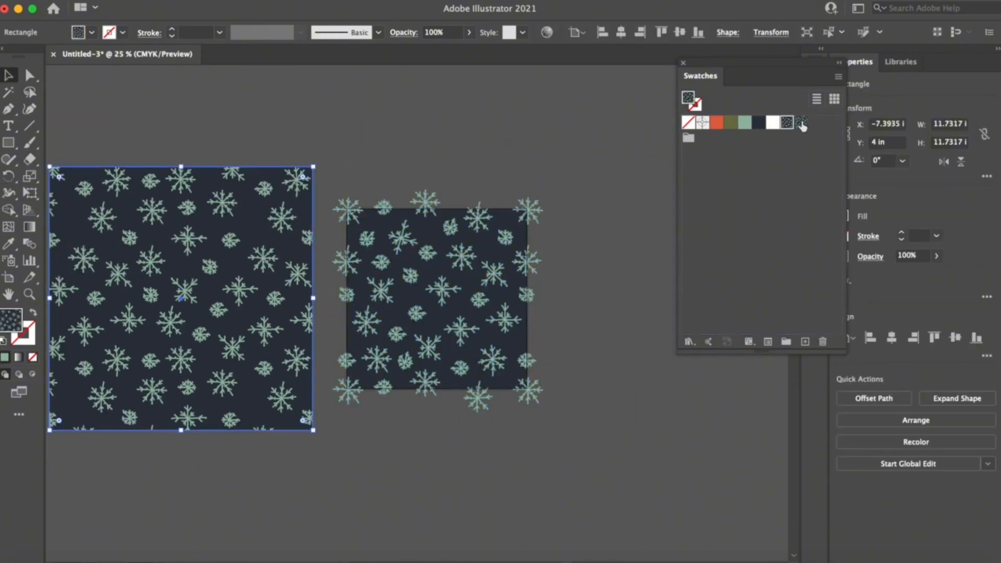
Step: Apply the updated snowflake pattern swatch to the test square and deselect it
key(super+minus)
click(317, 139)
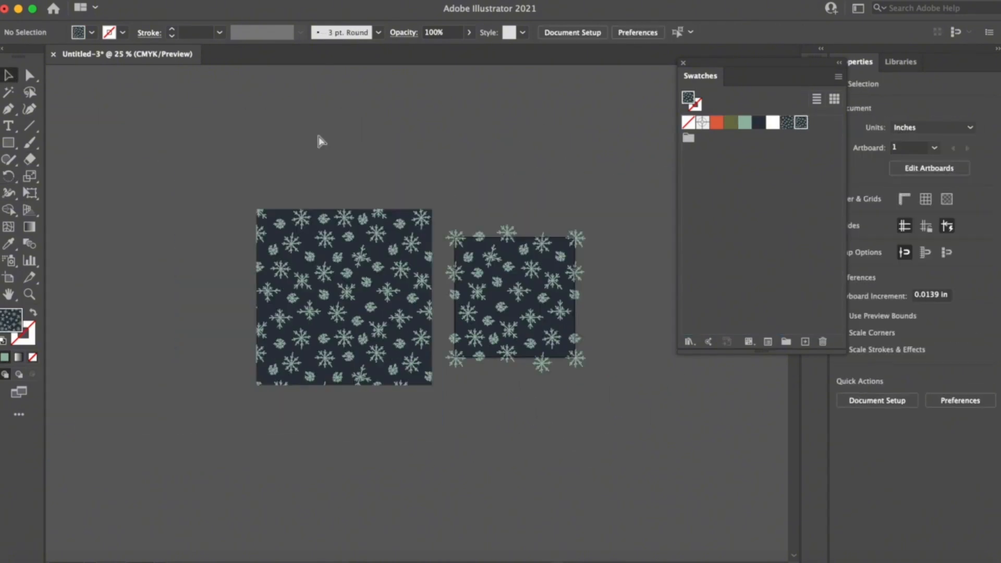
Step: Try orange on the tile's background square, and settle on the olive green swatch
scroll(521, 210, right, 3)
key(super+plus)
click(464, 275)
click(715, 126)
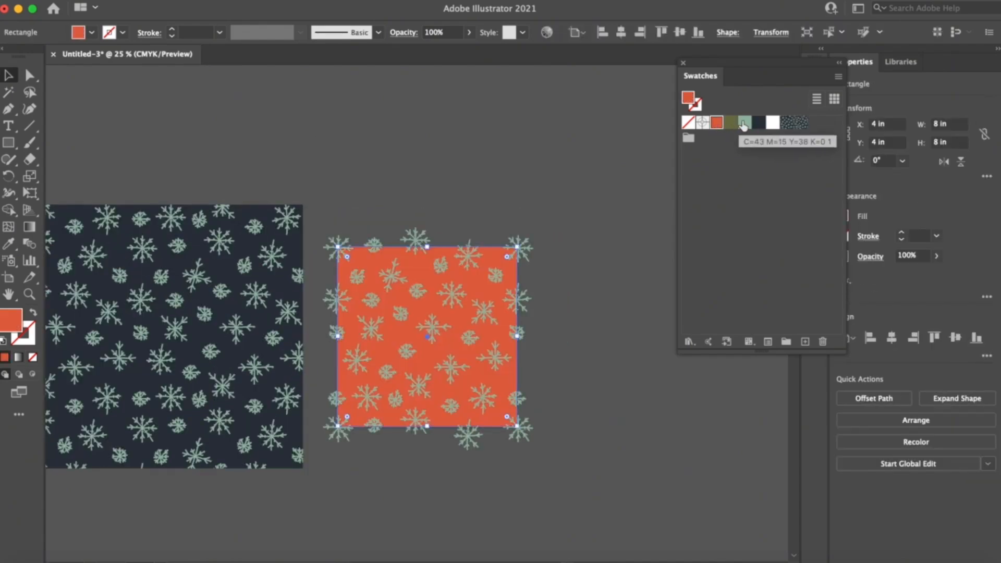
click(729, 125)
Step: Save the olive tile as a pattern swatch and fill a second test square below the navy one with it
drag(333, 204, 537, 453)
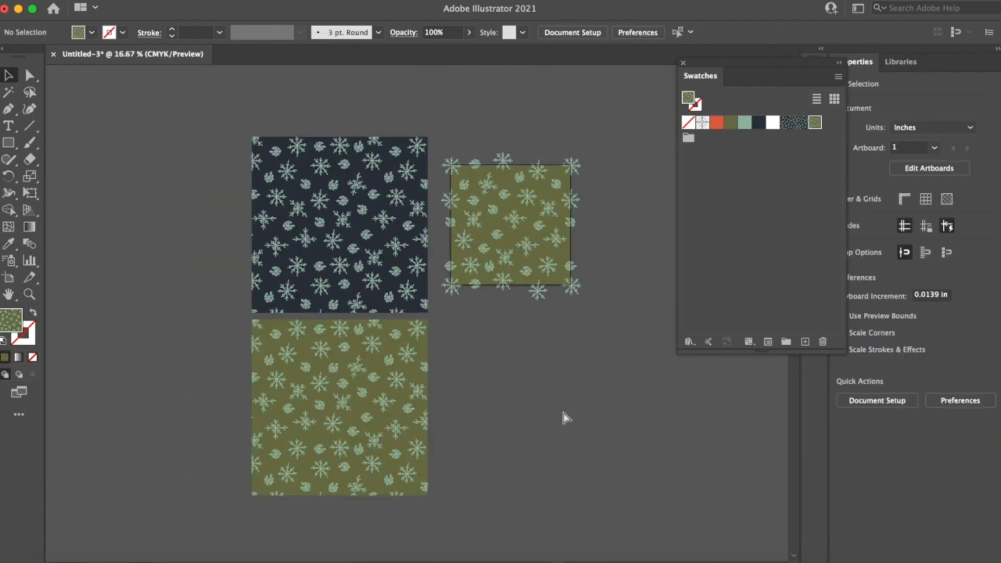
key(super+plus)
key(super+minus)
key(super+minus)
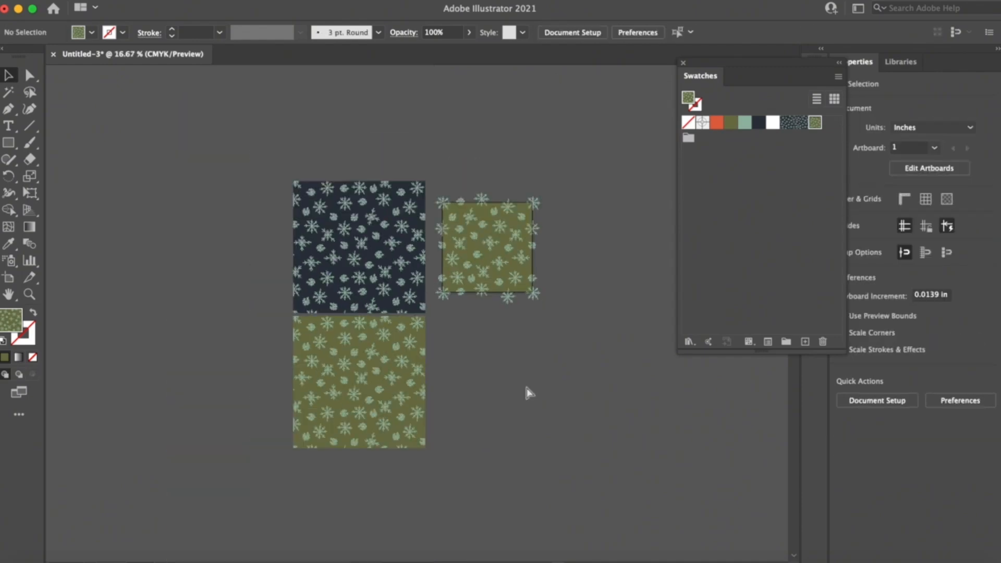
Step: Make a white-background version of the tile's pattern swatch and fill a third test square beside the olive one
key(super+plus)
click(409, 273)
drag(409, 272, 449, 265)
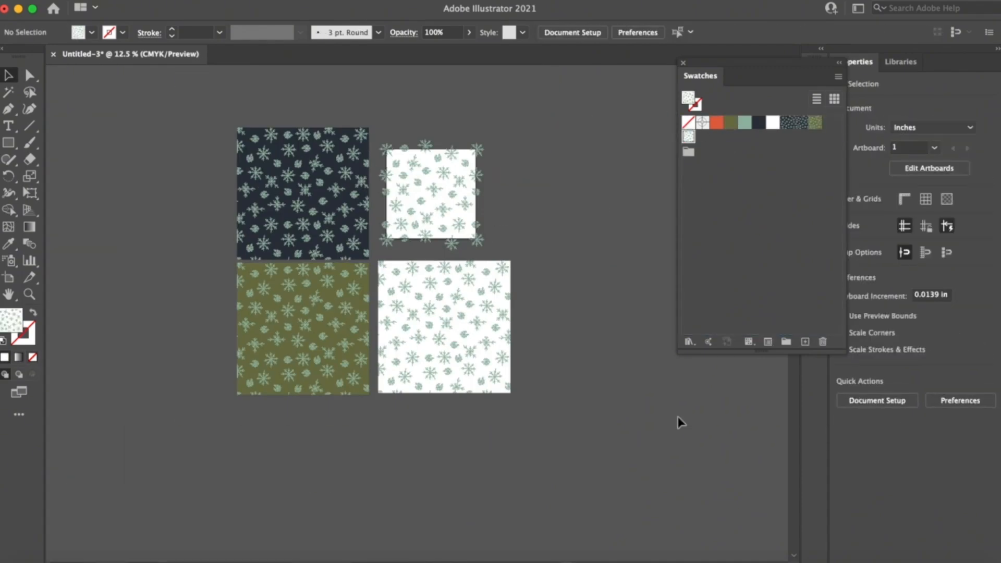
Step: Save the document as BlenderPattern.ai in the Art folder using the Adobe Illustrator format
key(shift+super+s)
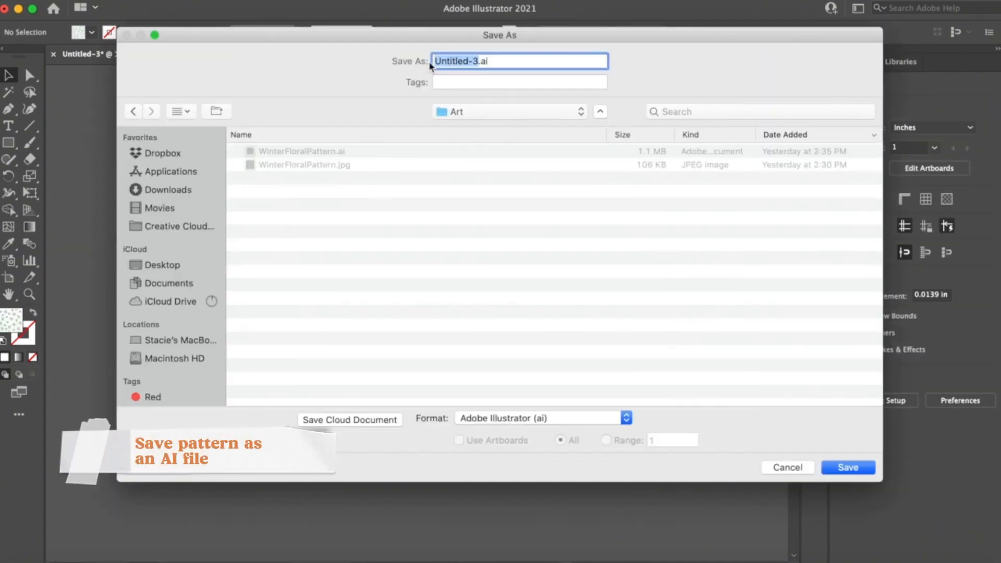
text(Backgroundb)
text(lendedPatterns)
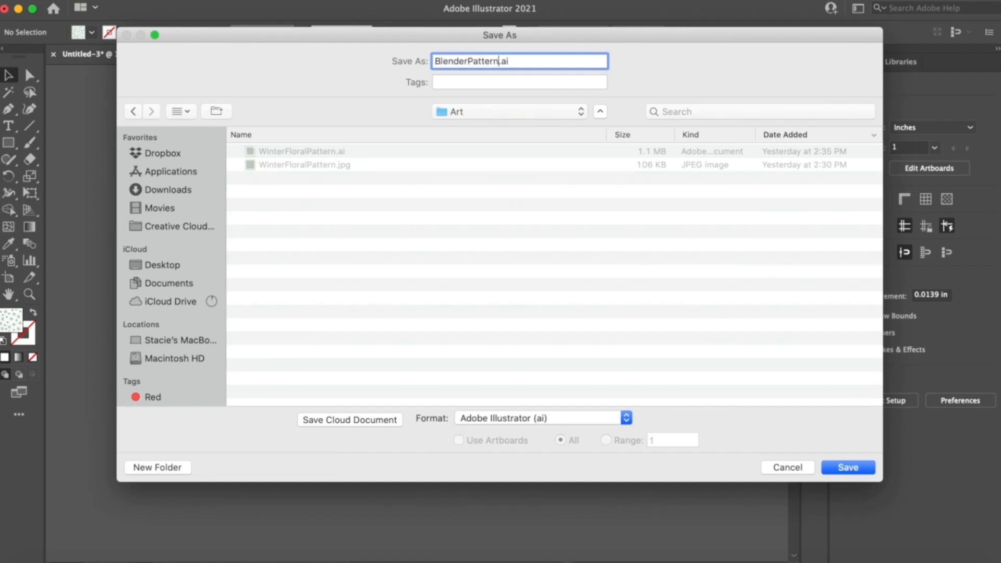
click(849, 467)
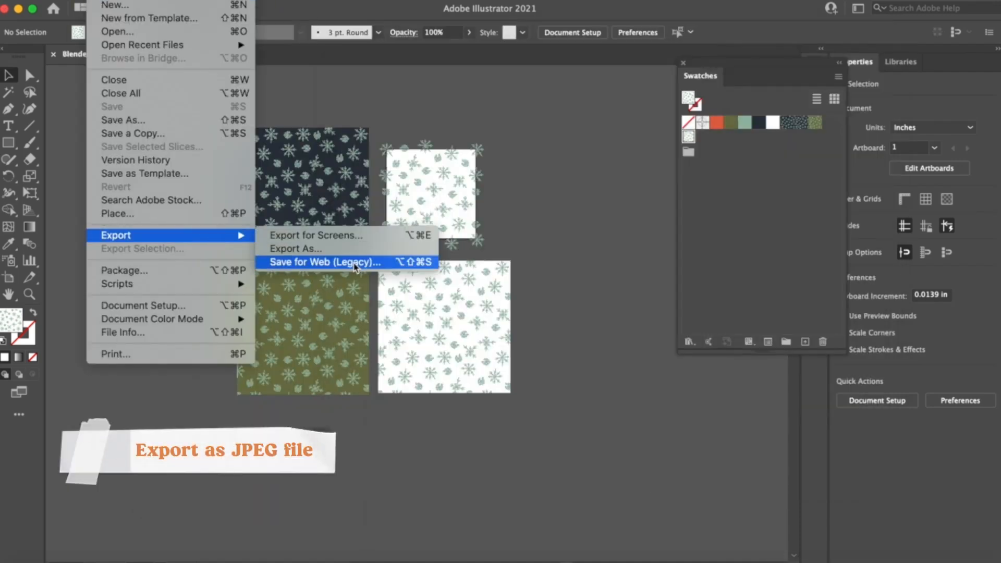
Step: Export the artboard for web as a high-quality JPEG at 1000 x 1000 px named BlenderPattern in the Art folder
click(355, 266)
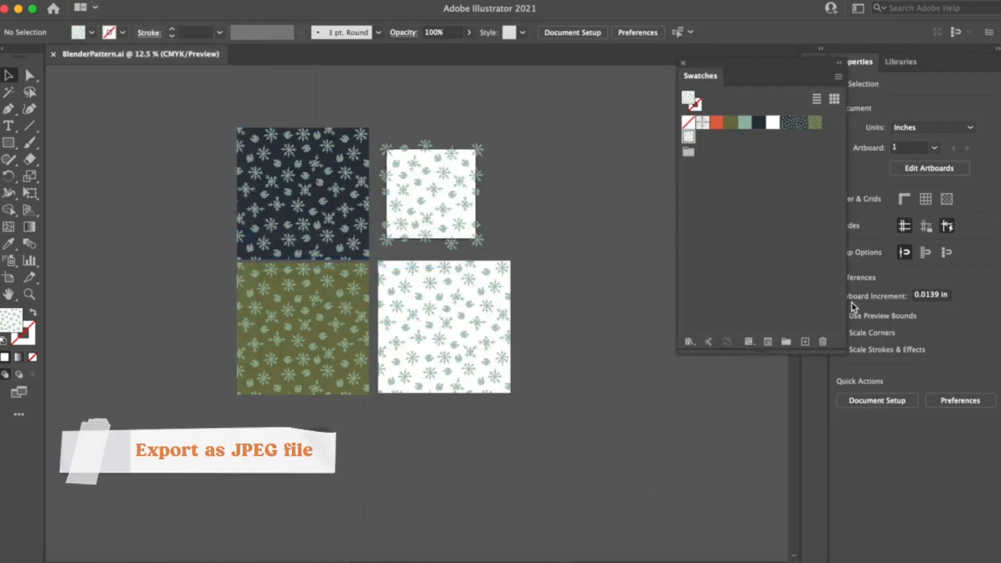
text(1000)
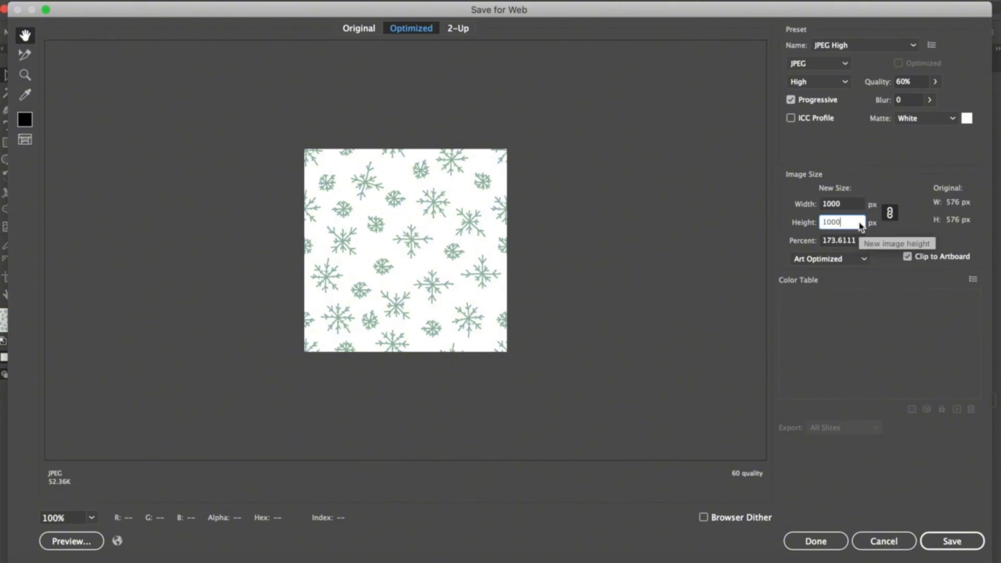
click(953, 541)
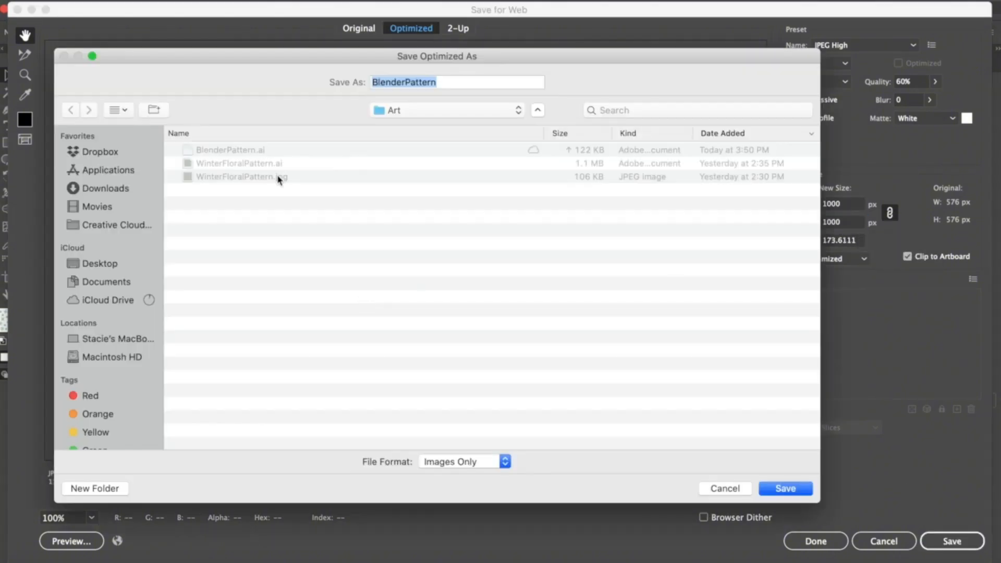
click(785, 489)
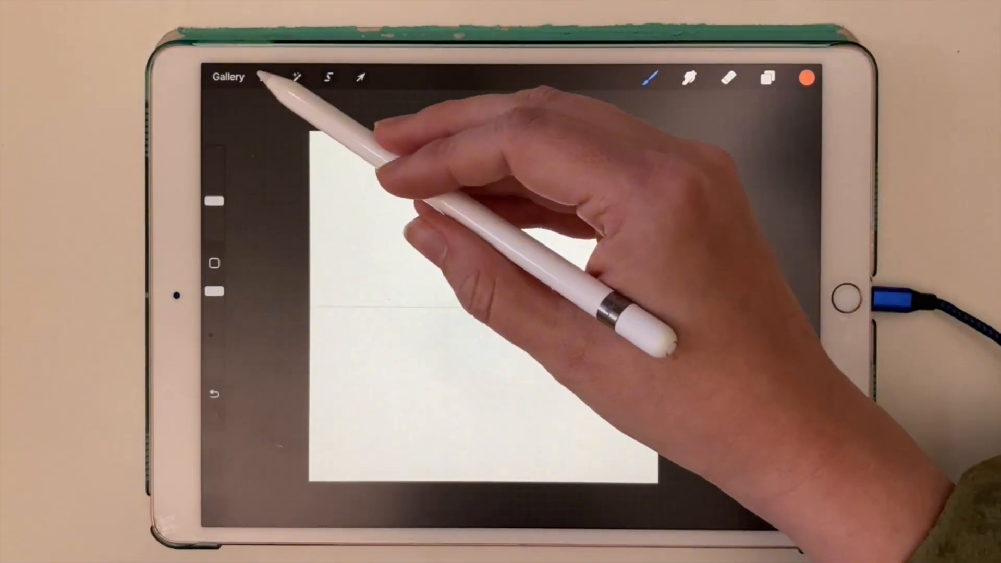
Step: Switch to Procreate and set the canvas drawing guide to horizontal symmetry with assisted drawing enabled
click(265, 77)
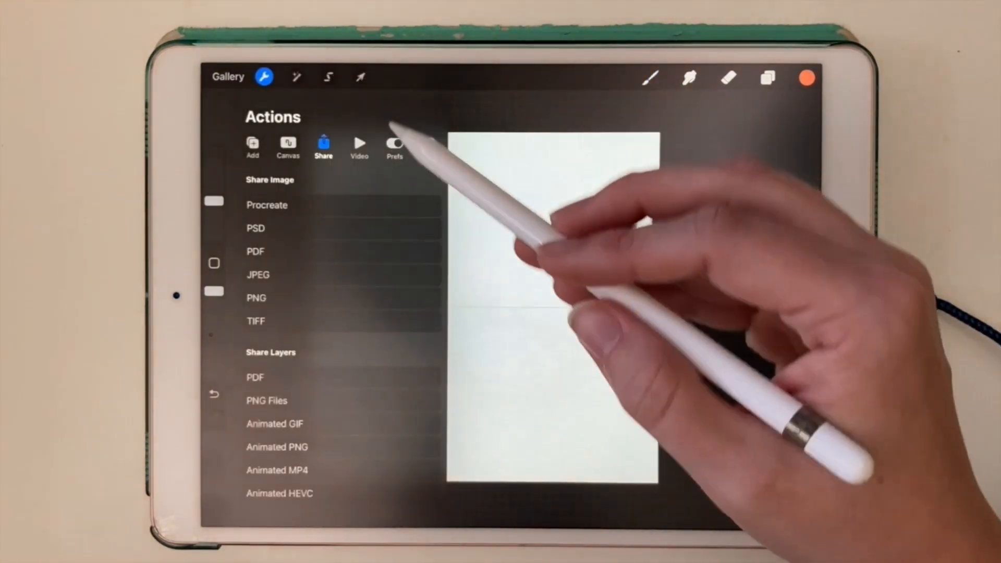
click(288, 145)
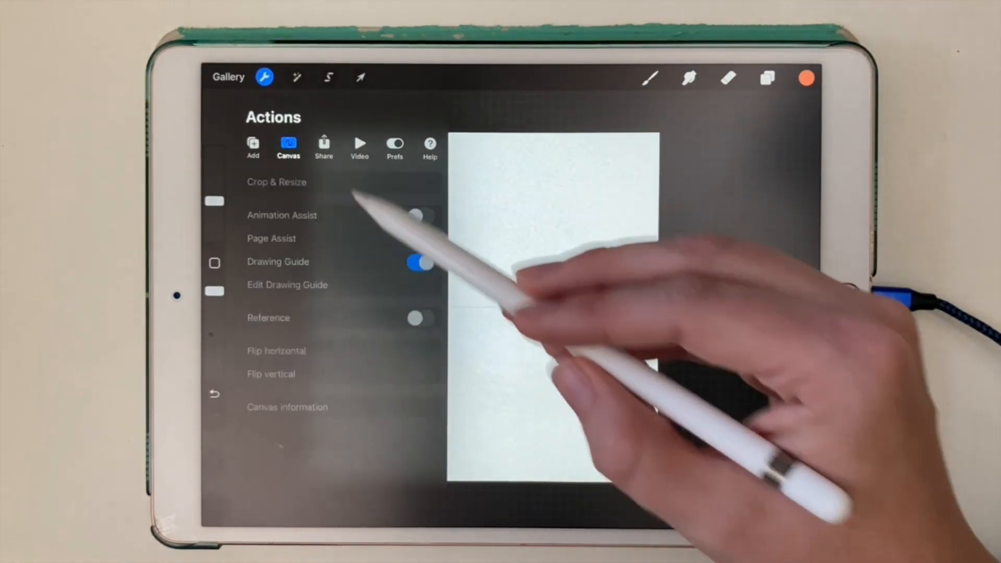
click(425, 285)
click(621, 469)
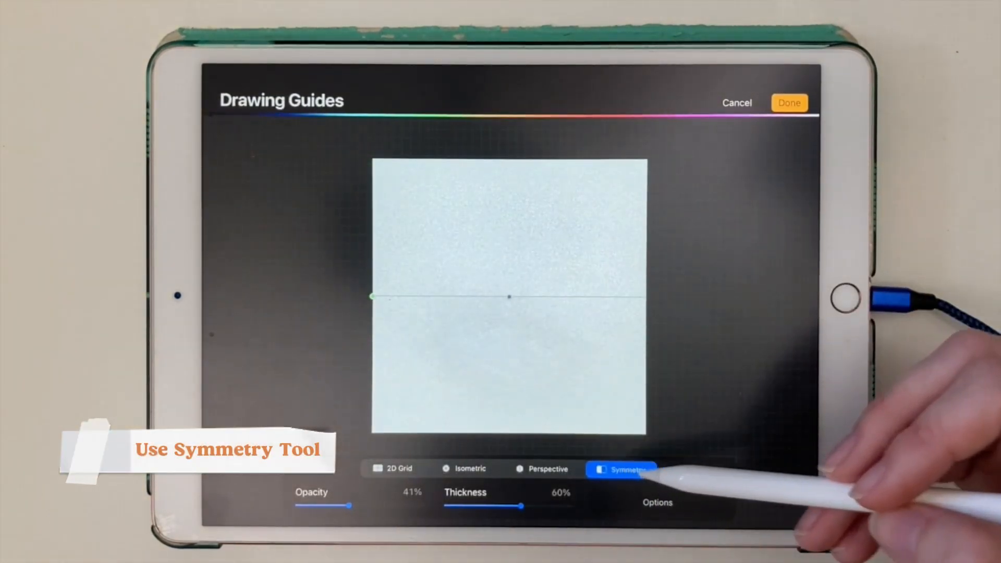
click(658, 502)
click(699, 340)
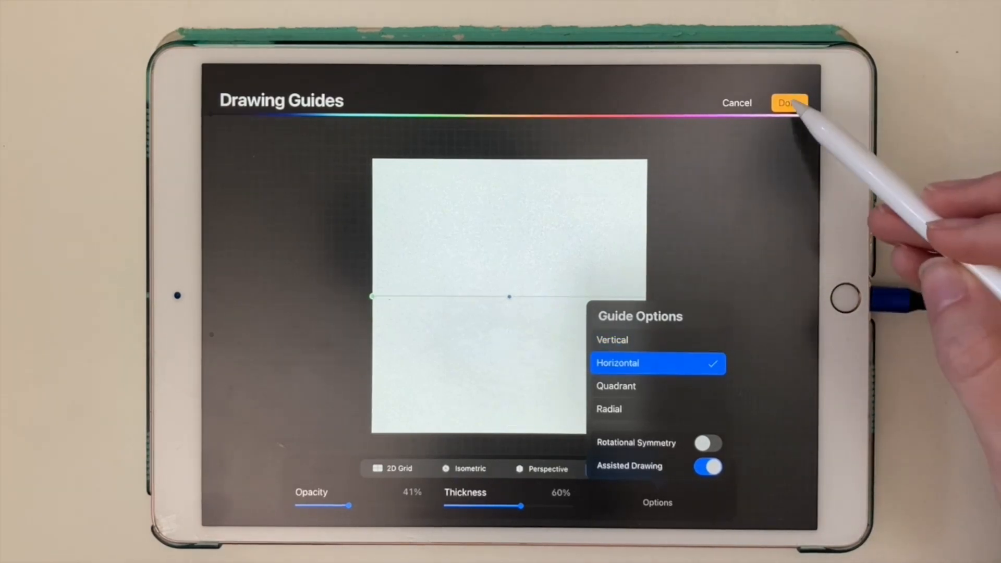
click(793, 104)
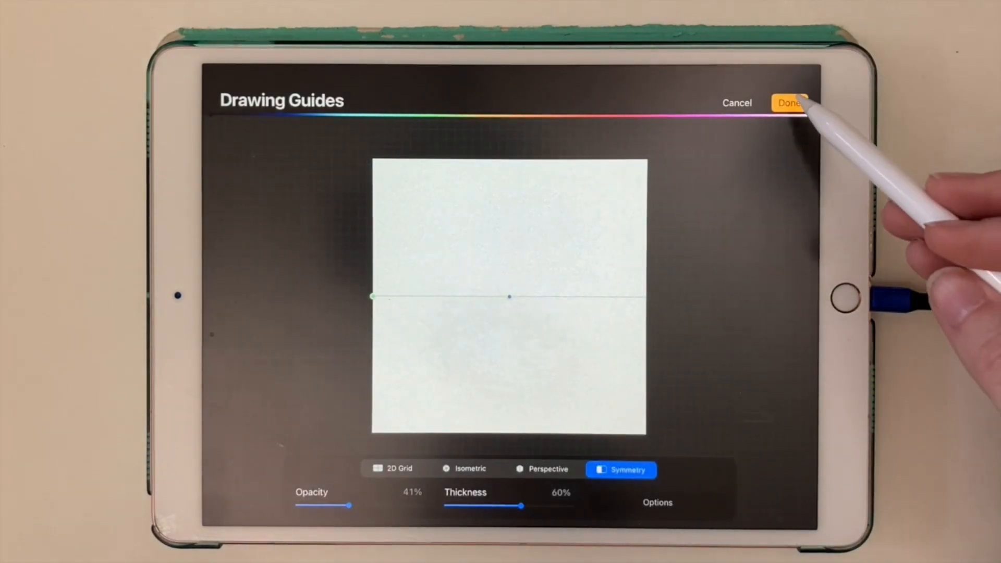
click(791, 103)
Step: Draw wavy orange vertical stripes by hand across the whole canvas, mirrored over the horizontal guide and running to both edges
click(806, 78)
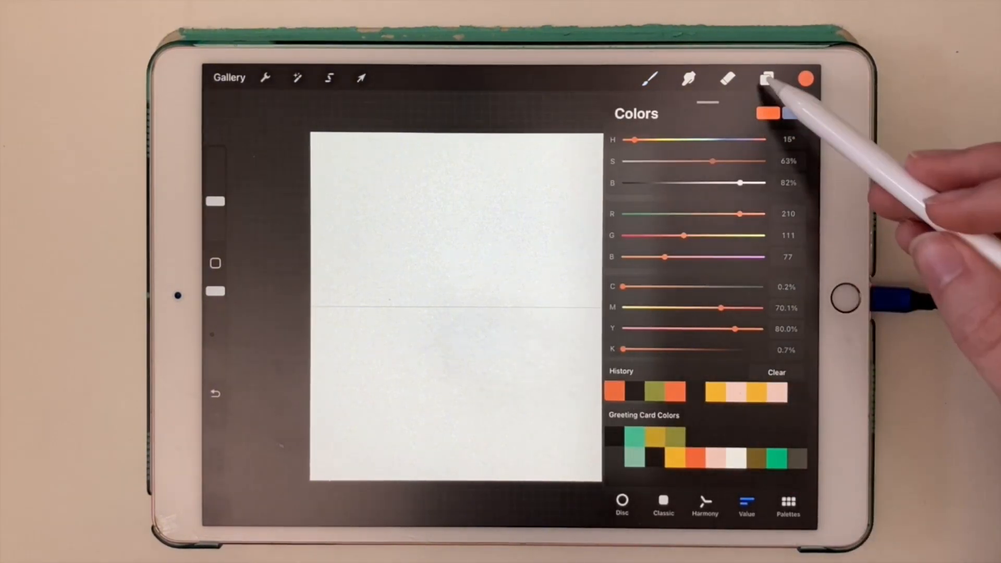
click(767, 78)
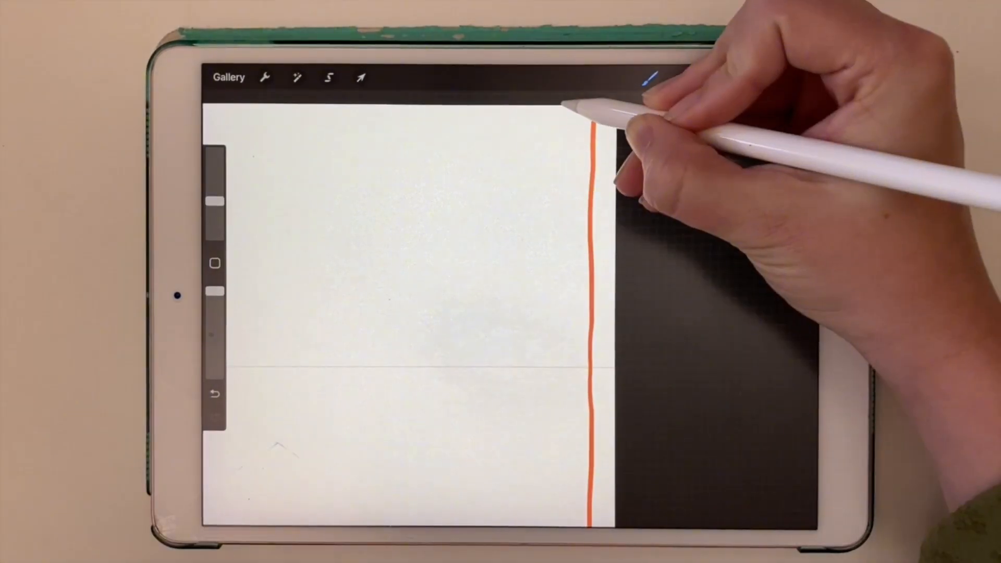
drag(562, 107, 558, 368)
drag(525, 106, 522, 368)
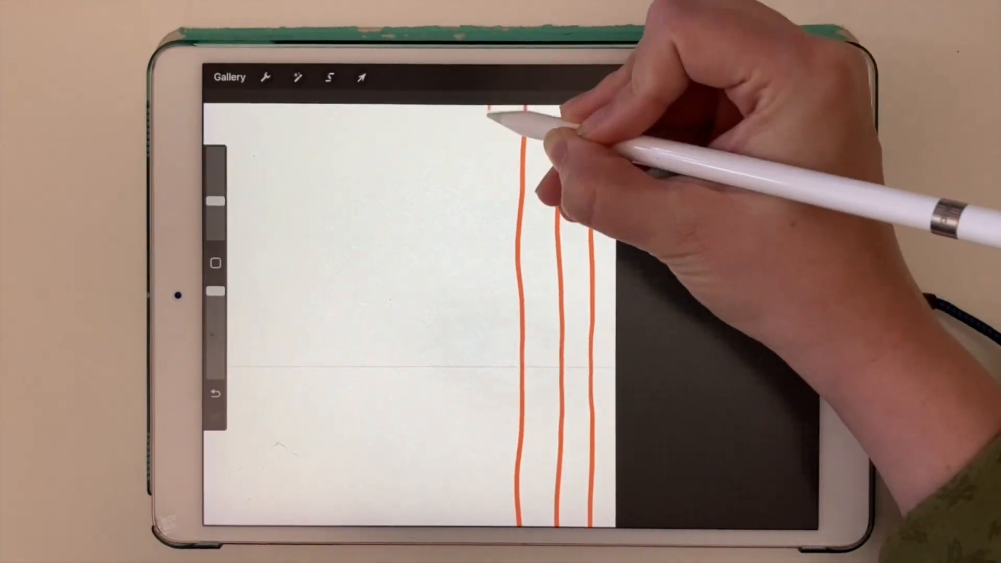
drag(491, 107, 488, 347)
drag(450, 107, 446, 258)
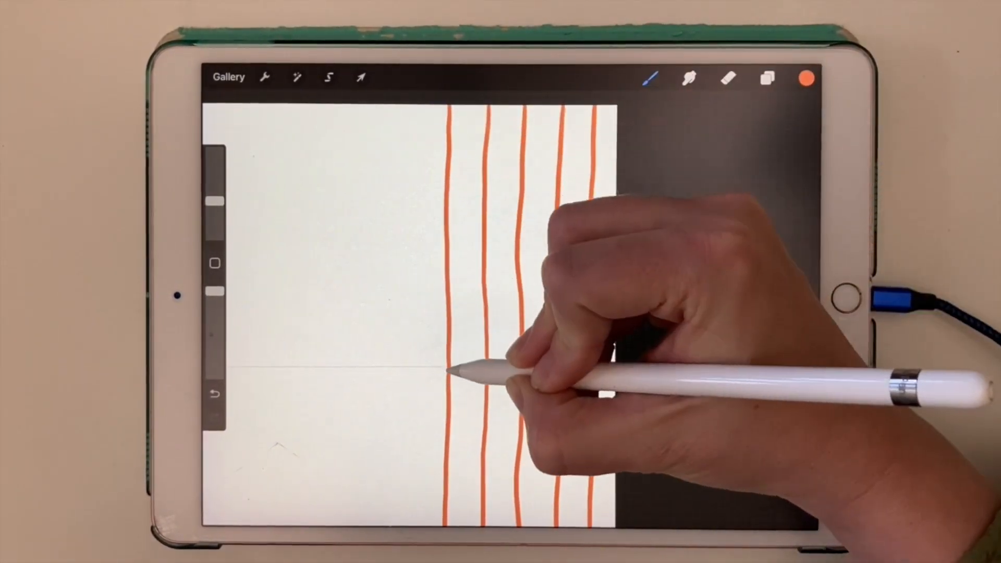
drag(447, 369, 539, 136)
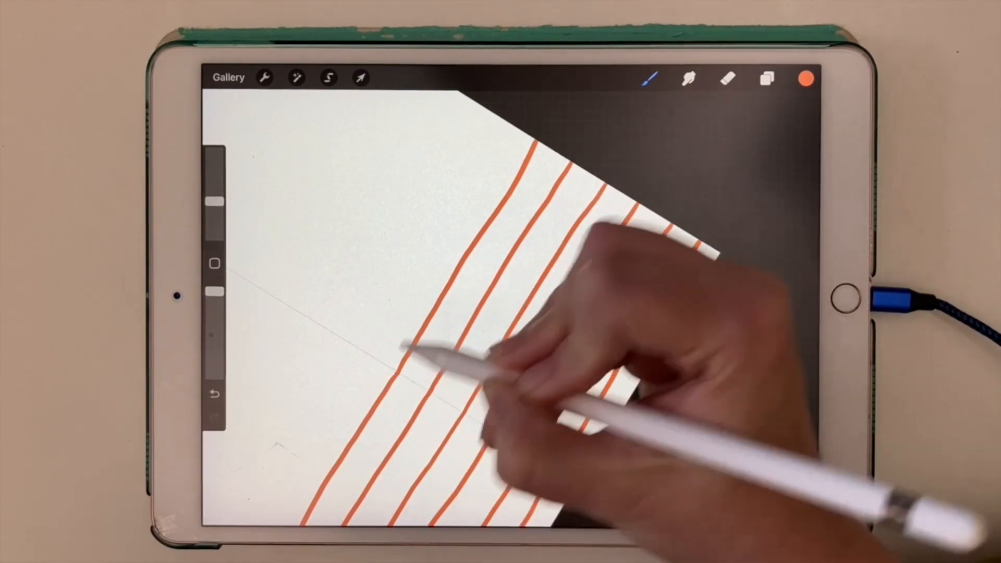
drag(600, 271, 620, 344)
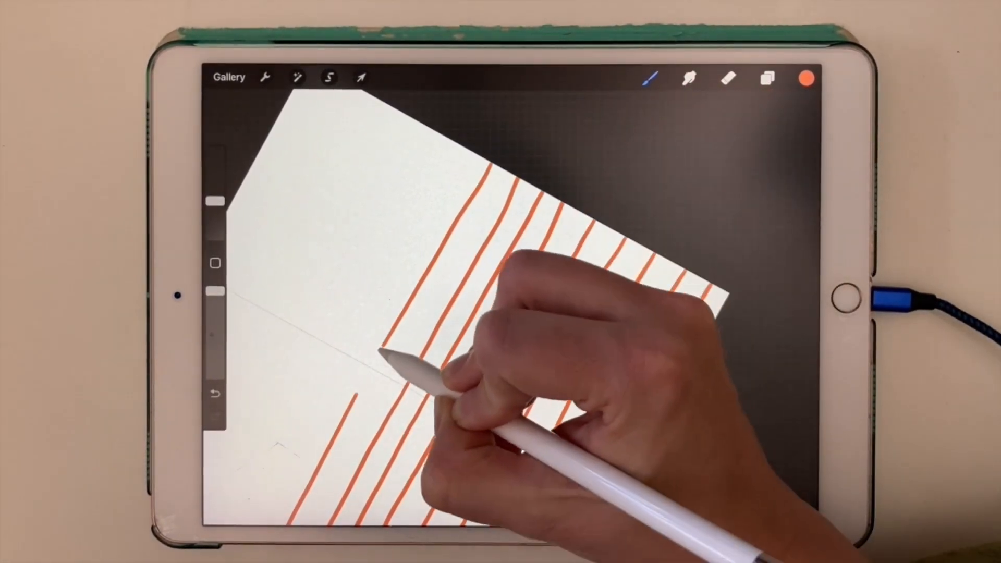
drag(306, 430, 256, 524)
drag(464, 149, 384, 292)
drag(433, 131, 420, 163)
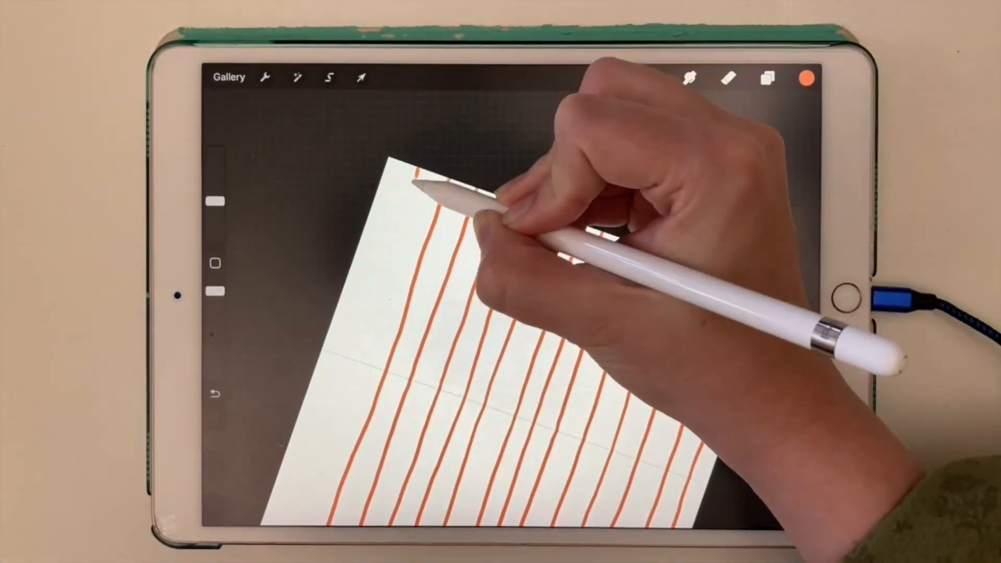
mouse_move(295, 524)
mouse_down()
mouse_move(365, 340)
mouse_move(403, 187)
mouse_up()
key(ctrl+z)
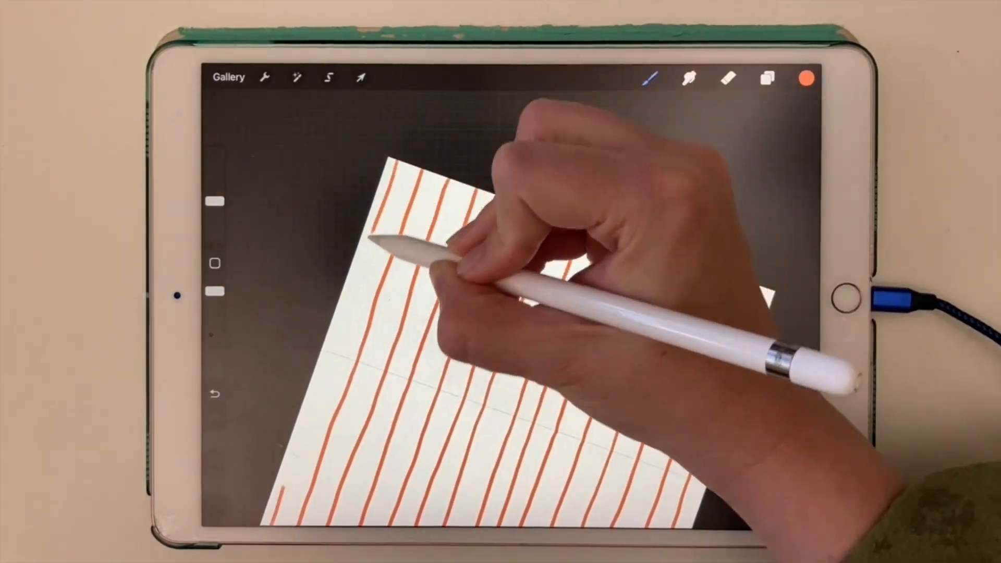
drag(369, 238, 282, 491)
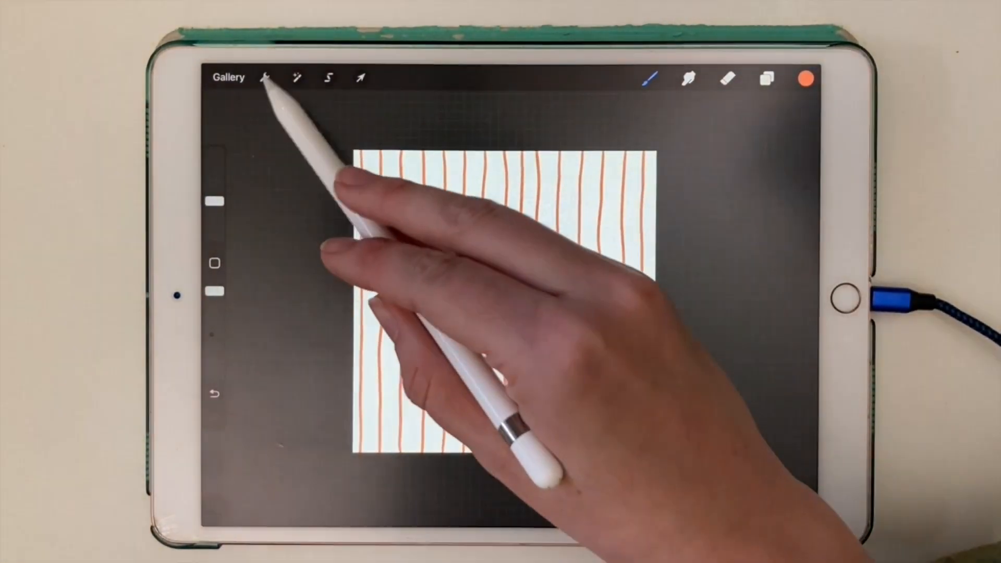
Step: Export the striped artwork as a PSD file and send it by AirDrop
click(265, 77)
click(323, 143)
click(346, 231)
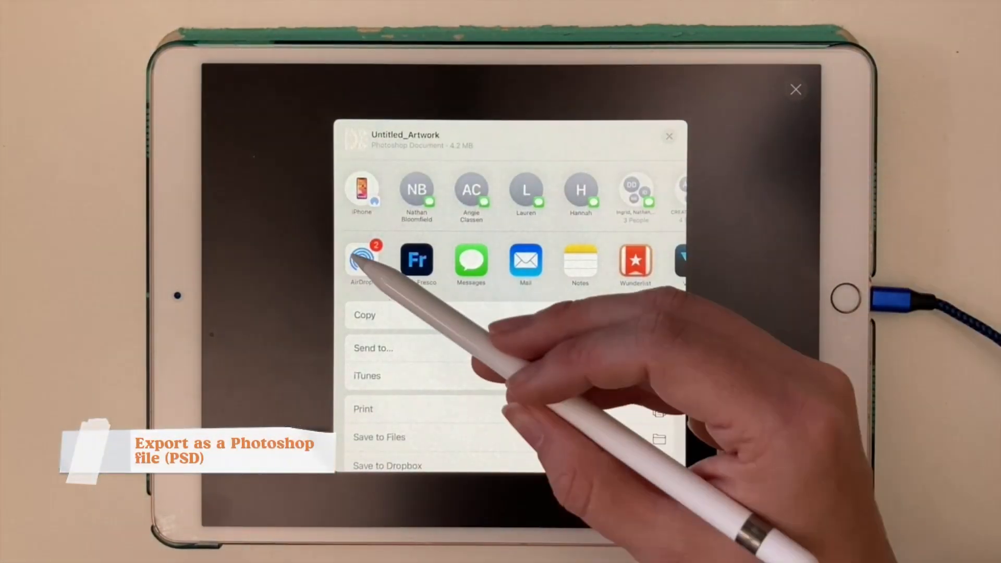
click(360, 260)
click(440, 179)
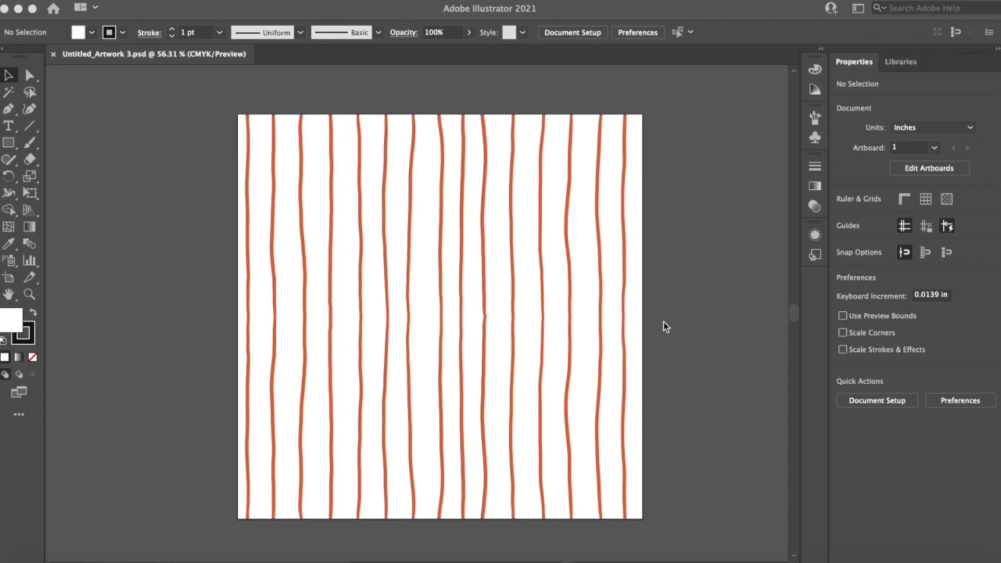
Step: In Illustrator, image-trace the Layer 1 stripes of the PSD in Black and White mode, adjusting the advanced trace options
click(670, 333)
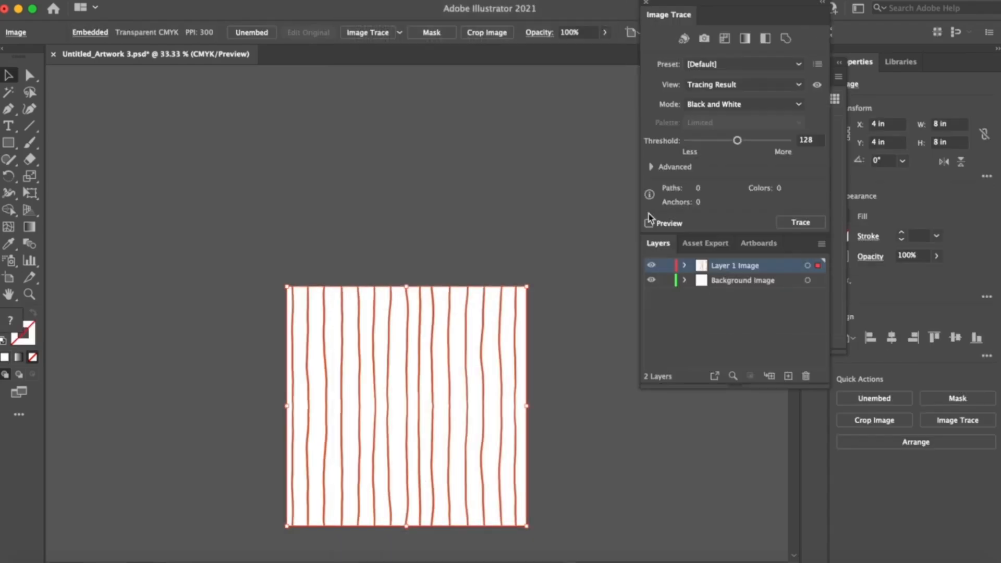
click(651, 167)
click(688, 328)
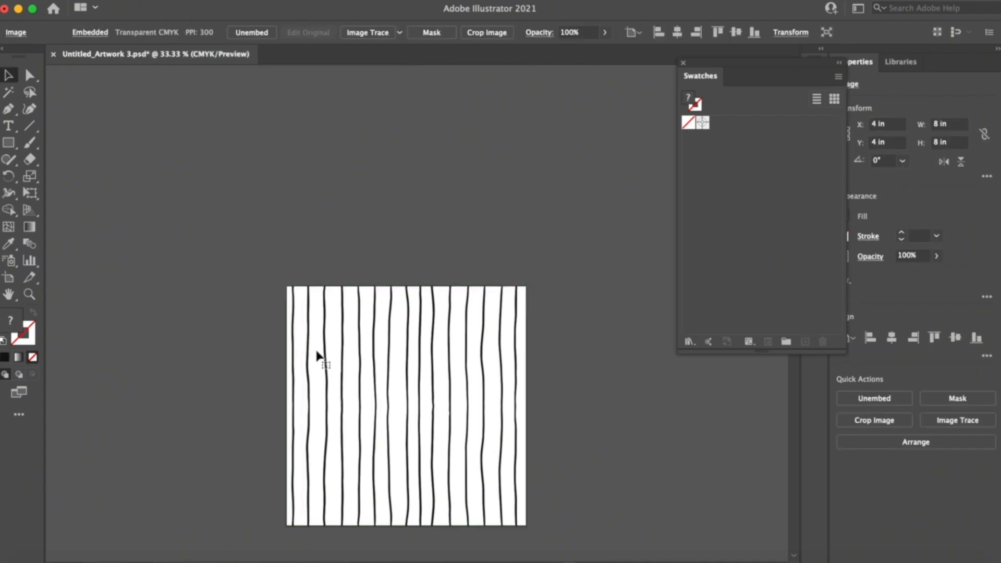
Step: Place an 8 x 8 in square behind the traced stripes and fill it with white (ffffff)
click(185, 237)
text(8)
key(Tab)
text(8)
key(Return)
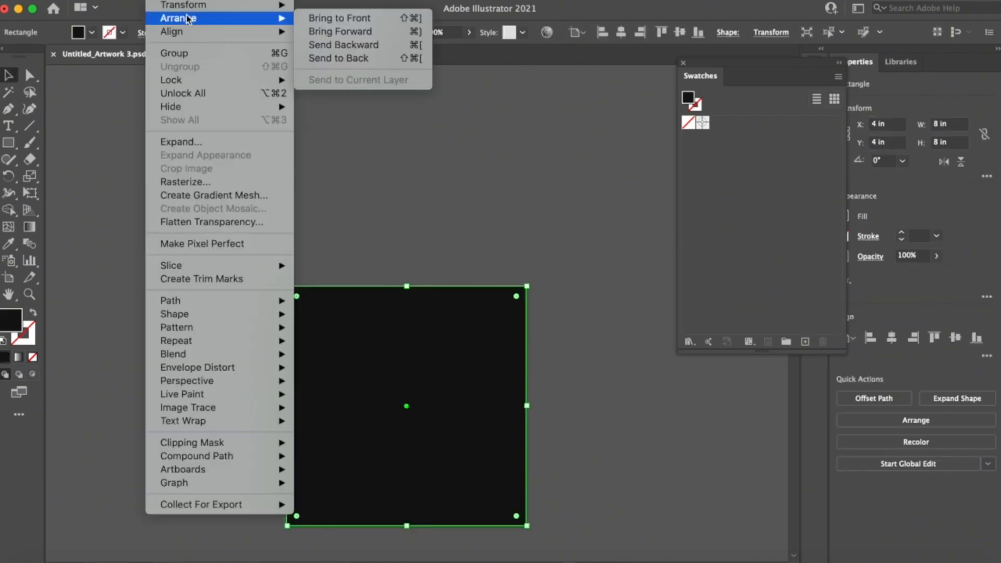
click(336, 78)
text(ffffff)
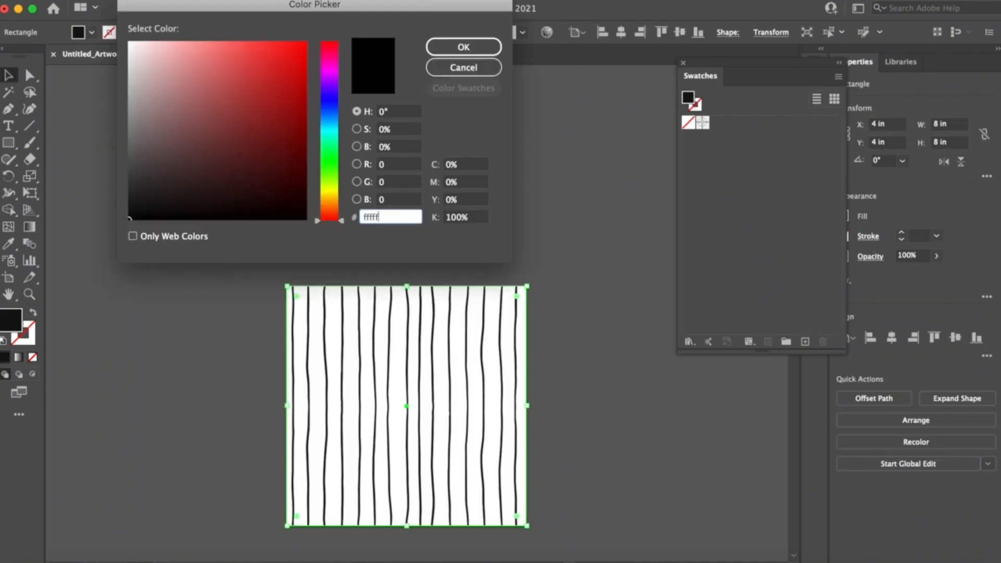
key(Return)
Step: Save the stripe tile as a pattern swatch and fill a test square about 12.74 in wide with it beside the tile
key(super+shift+a)
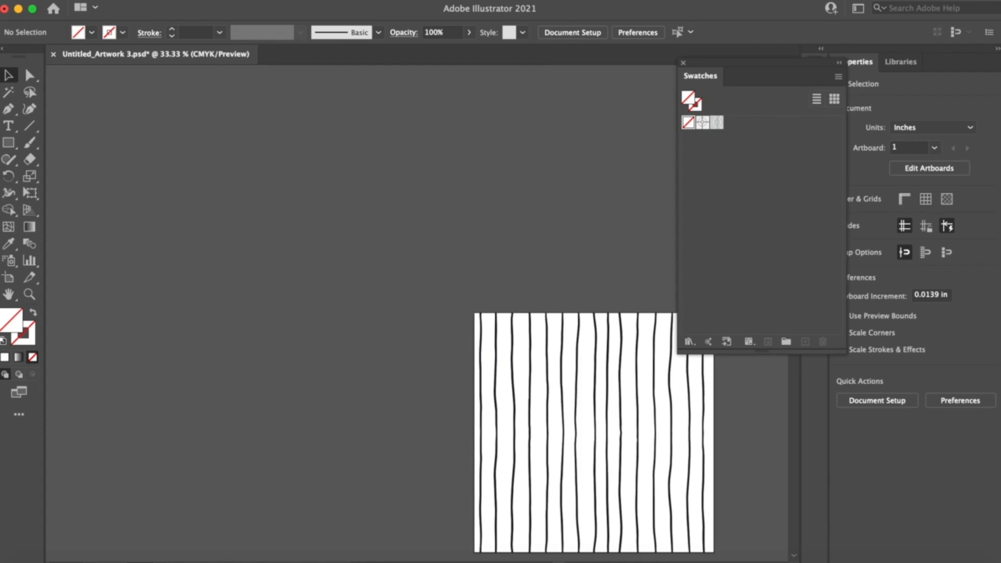
drag(100, 104, 483, 488)
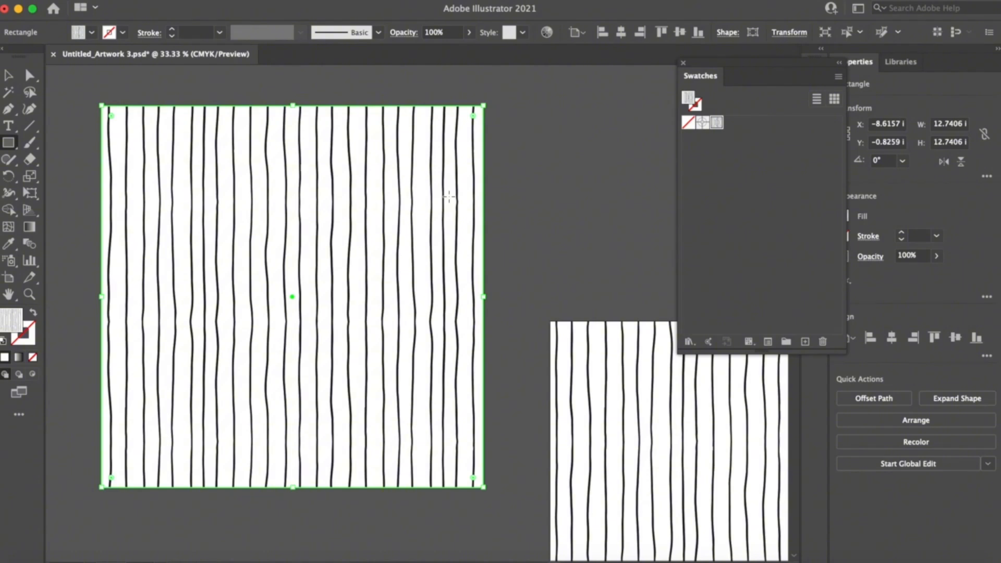
scroll(450, 197, left, 2)
key(v)
click(101, 231)
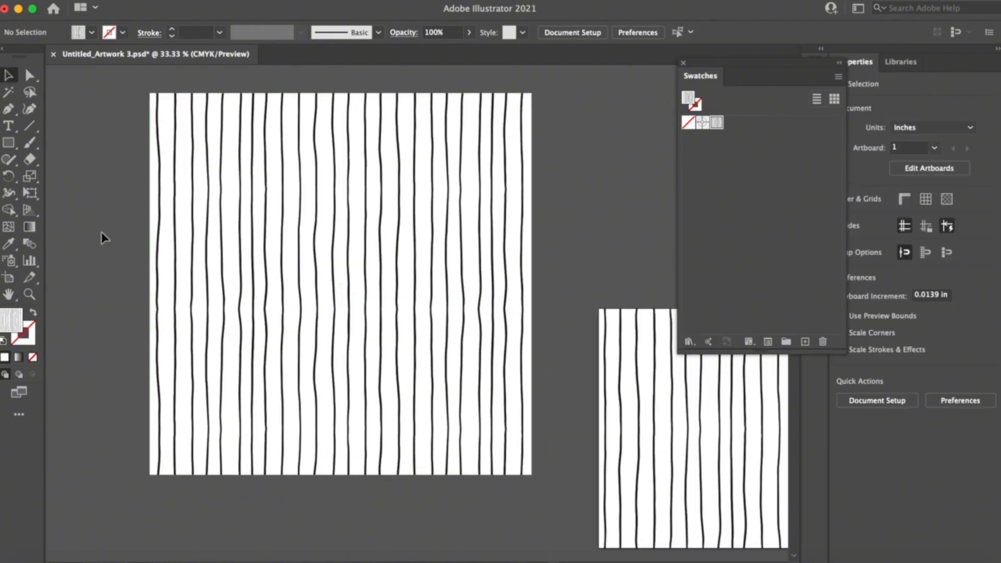
Step: Delete the pattern-filled test square, keeping only the stripe tile
key(super+minus)
click(439, 380)
key(Delete)
scroll(440, 380, right, 5)
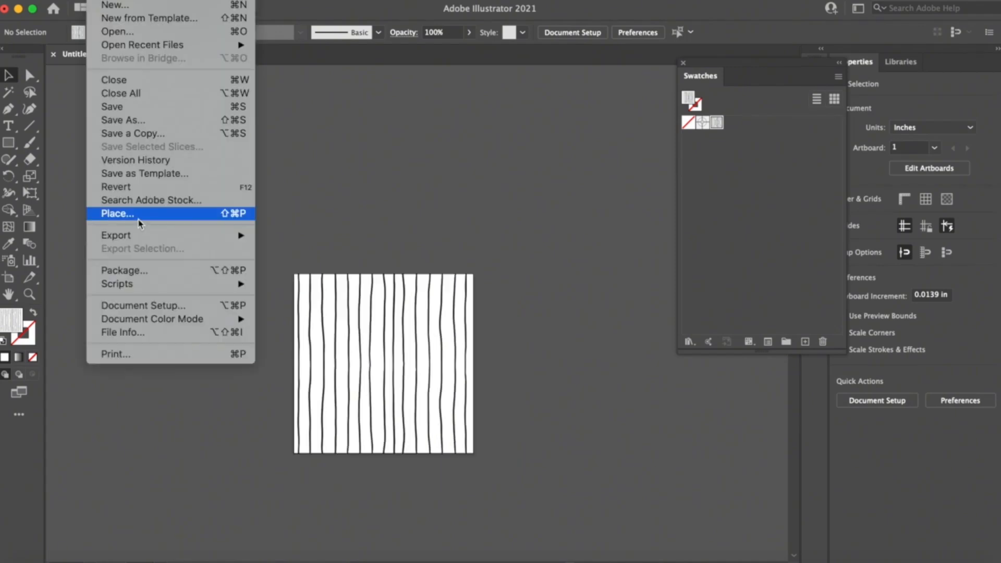
Step: Place the floral pattern image beside the stripe tile and recolour the black stripes with teal sampled from it
click(223, 212)
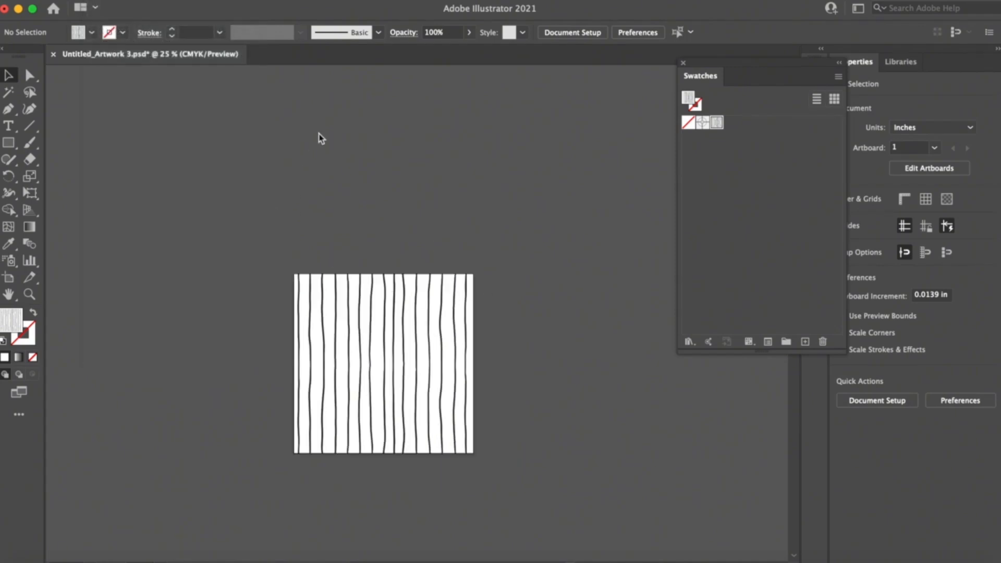
drag(261, 233, 438, 298)
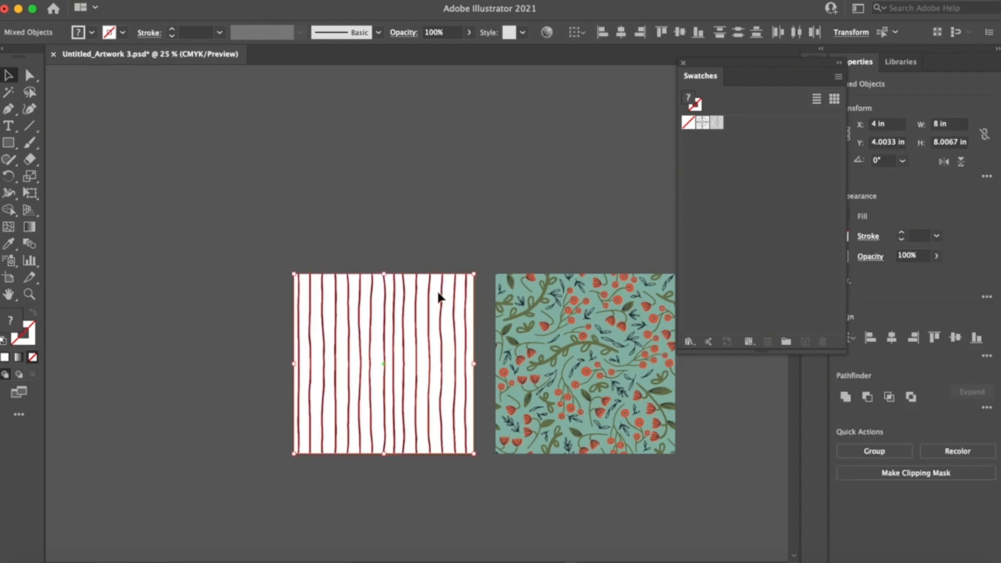
click(440, 278)
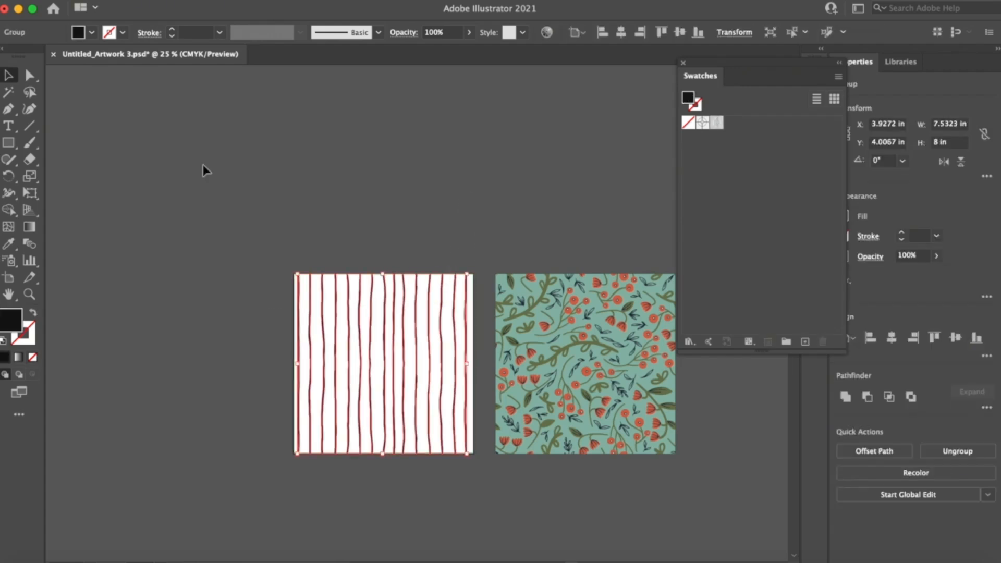
key(i)
click(583, 357)
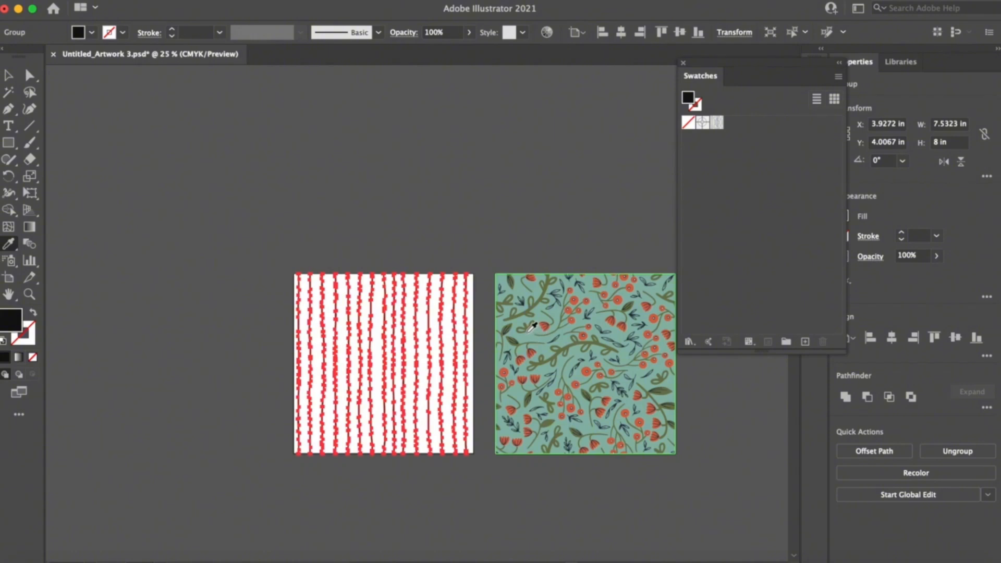
click(530, 335)
click(9, 75)
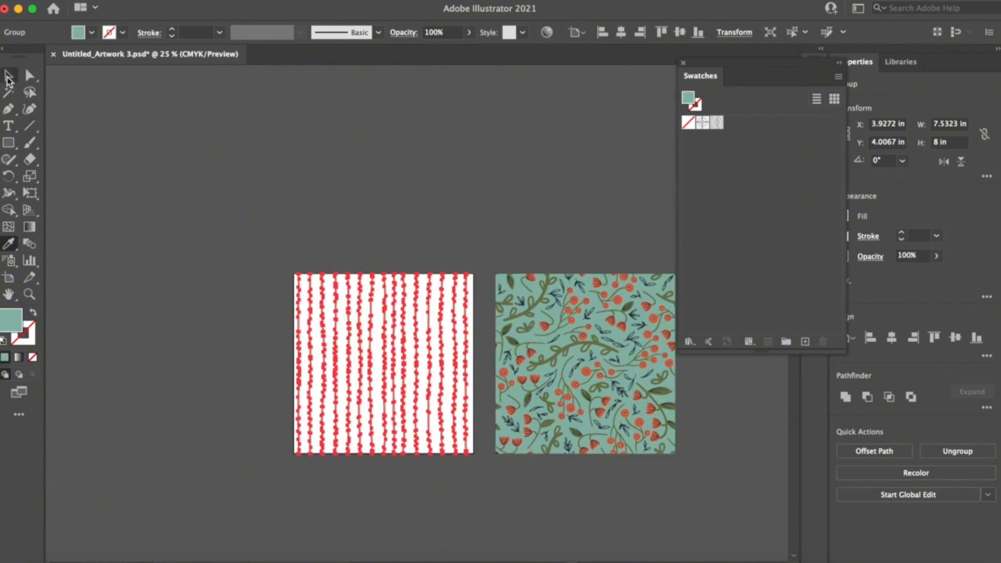
click(179, 224)
Step: Recolour the white background square behind the teal stripes with the coral sampled from a flower in the floral pattern
click(330, 308)
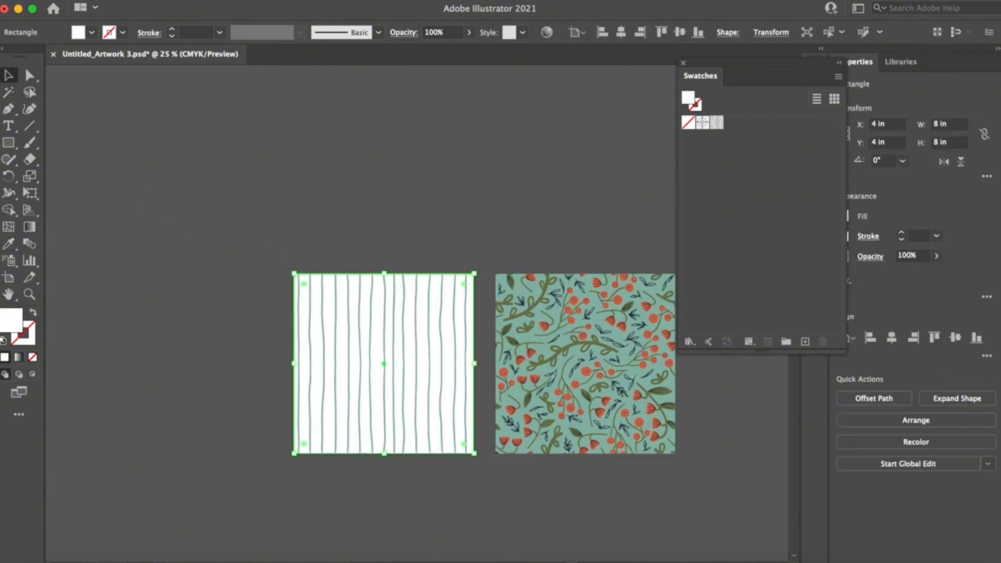
key(i)
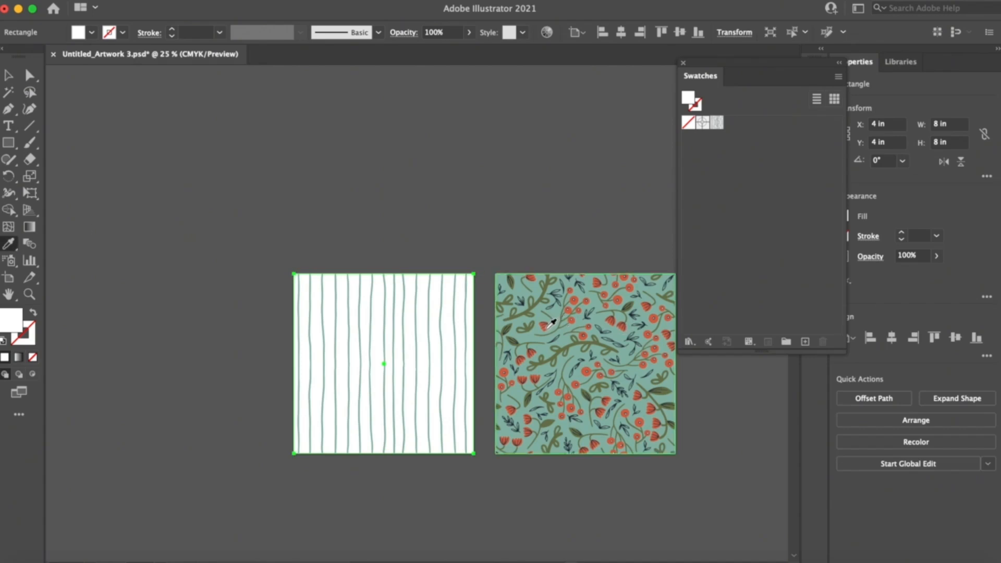
click(552, 322)
click(9, 76)
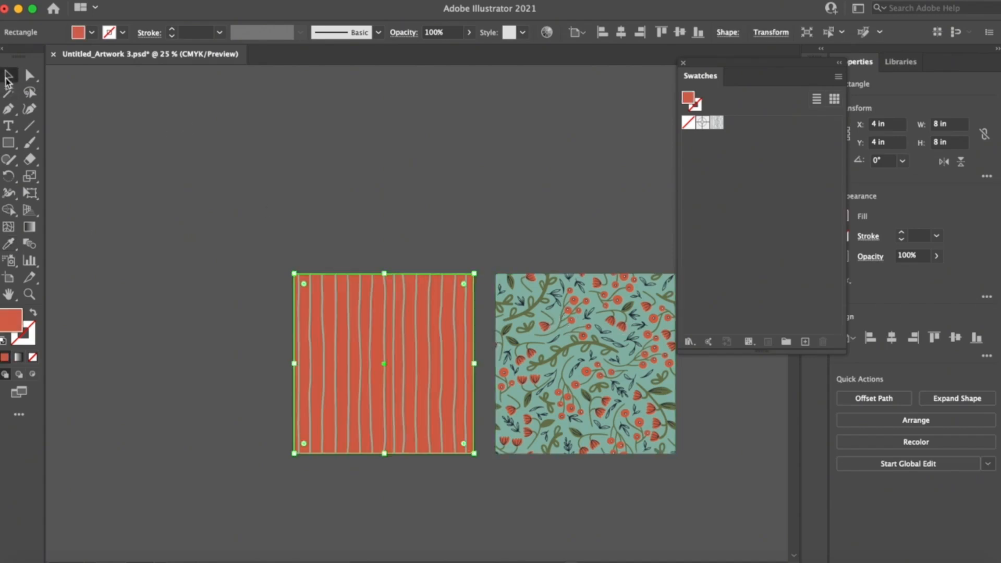
Step: Save the coral tile with teal stripes as a new pattern swatch
click(221, 223)
drag(477, 477, 475, 475)
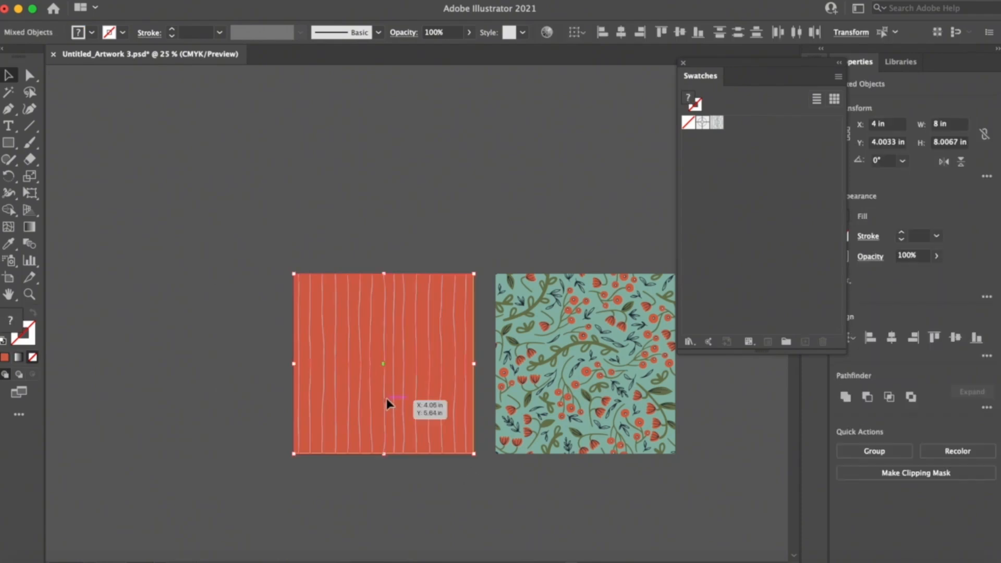
drag(387, 399, 788, 235)
click(395, 152)
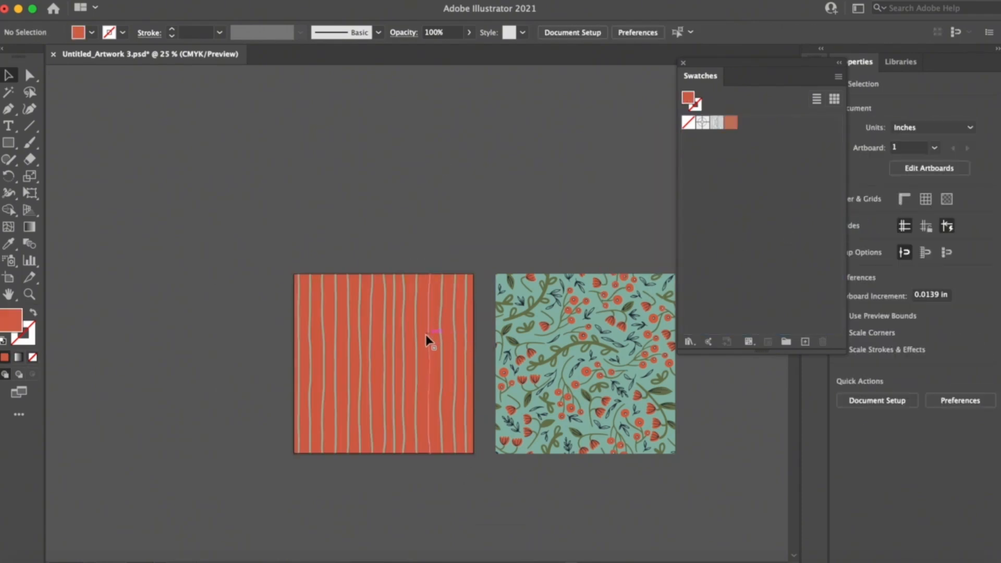
Step: Recolour the teal stripe group on the coral tile white (ffffff)
click(426, 334)
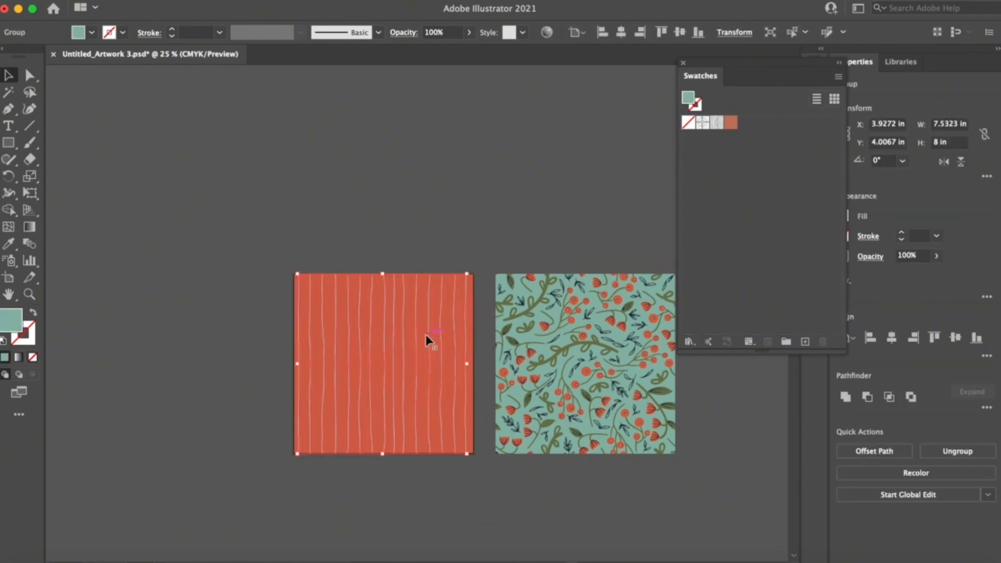
double_click(689, 99)
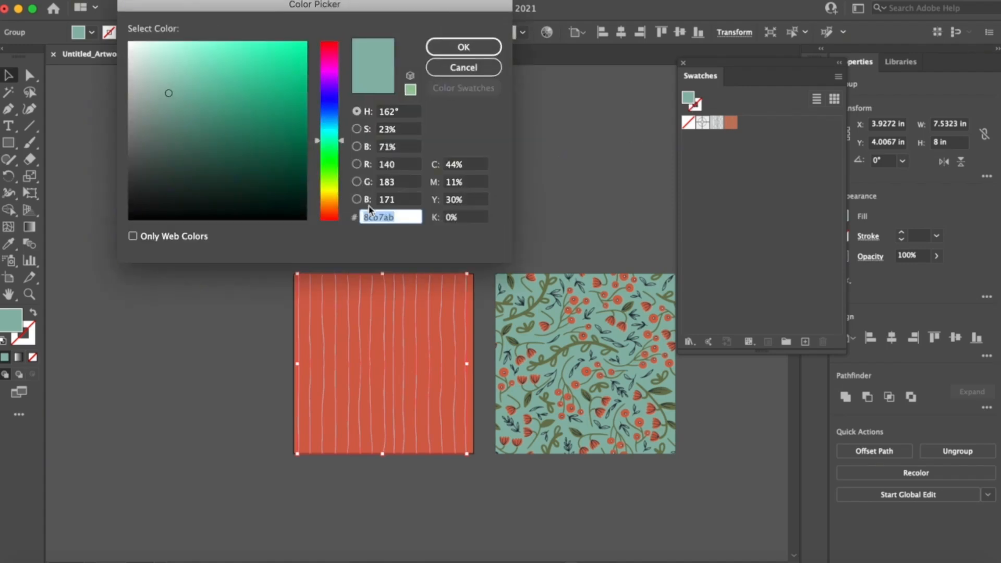
text(ffffff)
key(Return)
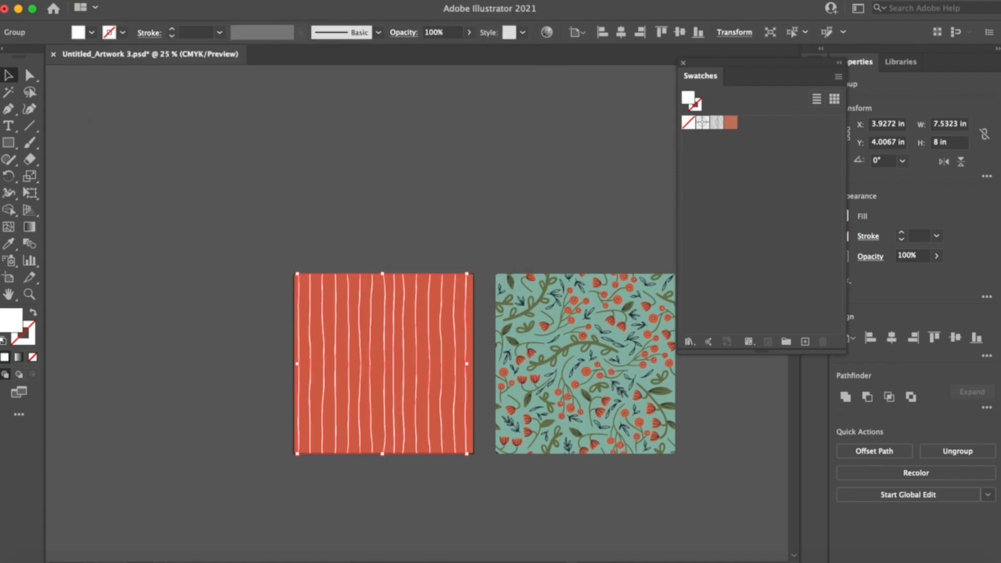
Step: Save the coral tile with white stripes as another pattern swatch
click(157, 232)
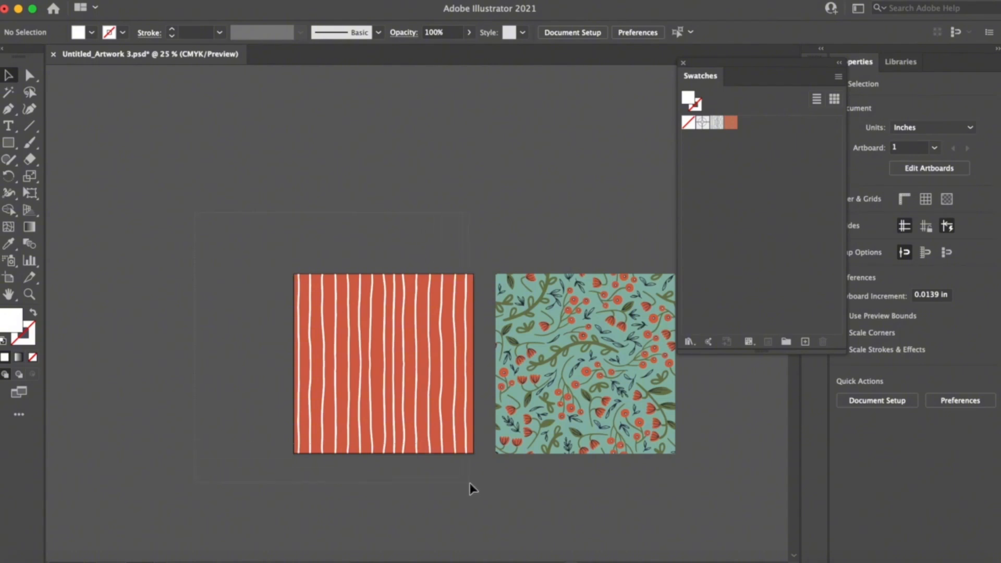
click(425, 392)
drag(425, 392, 767, 227)
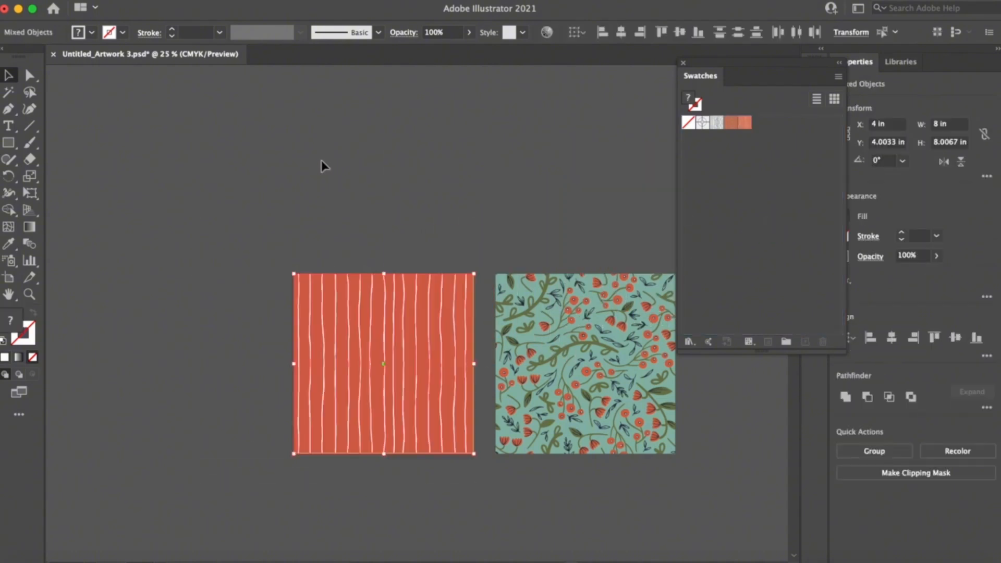
click(324, 163)
Step: Swap the tile's colours, making the stripes coral and the background square white (ffffff)
click(371, 322)
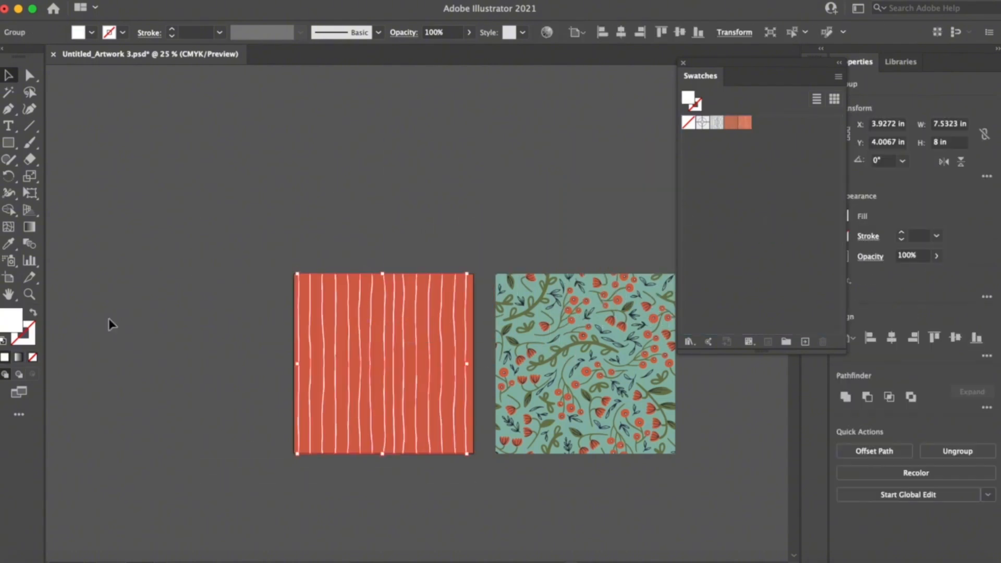
click(19, 248)
text(ffffff)
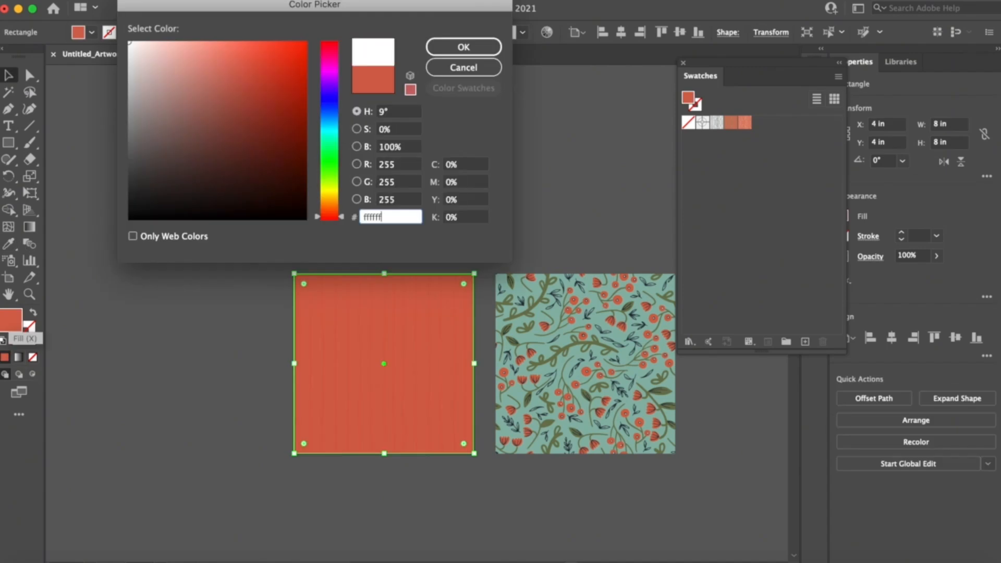
key(Return)
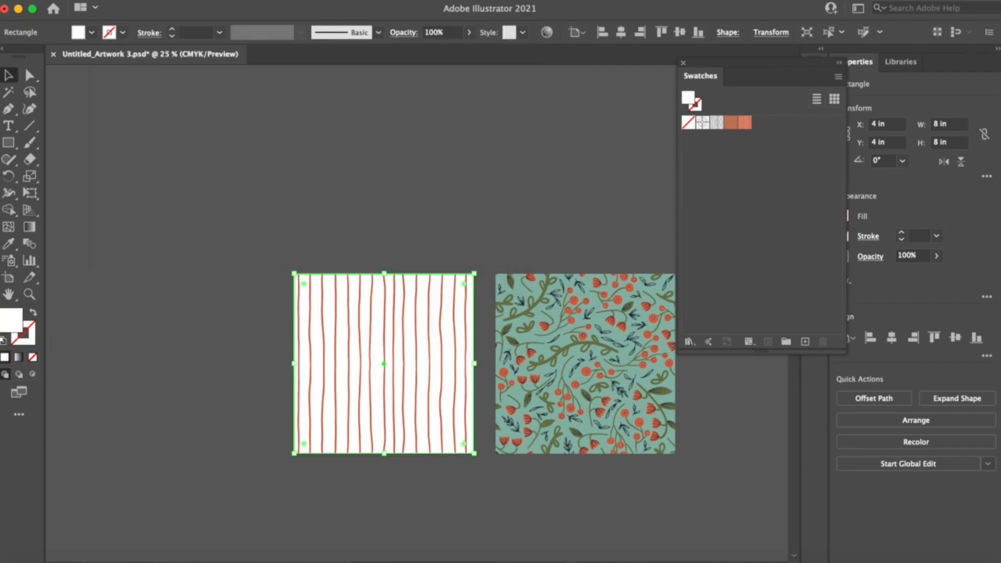
Step: Save the white tile with coral stripes as a third coloured pattern swatch
click(180, 181)
drag(419, 417, 479, 493)
drag(378, 367, 798, 211)
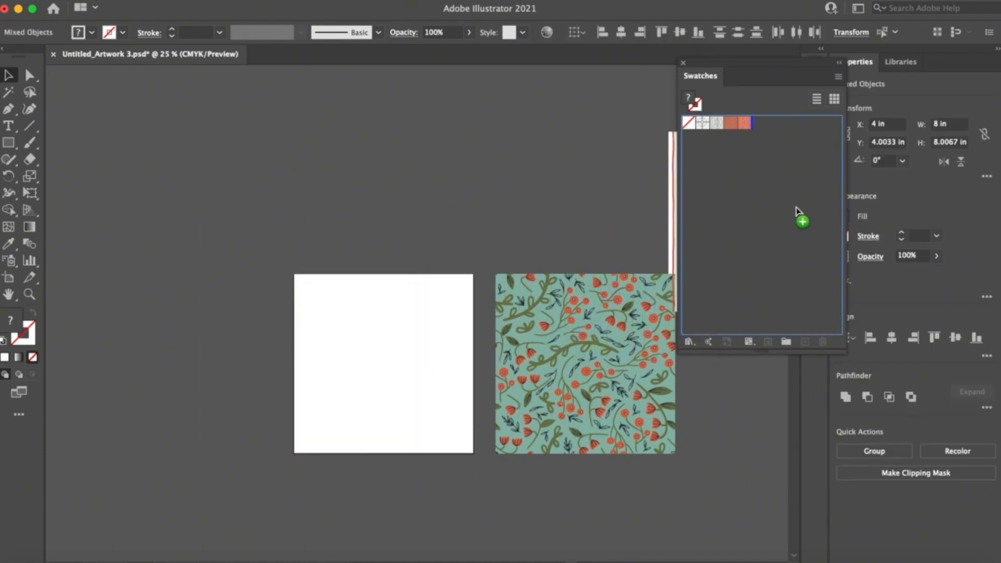
drag(798, 210, 799, 211)
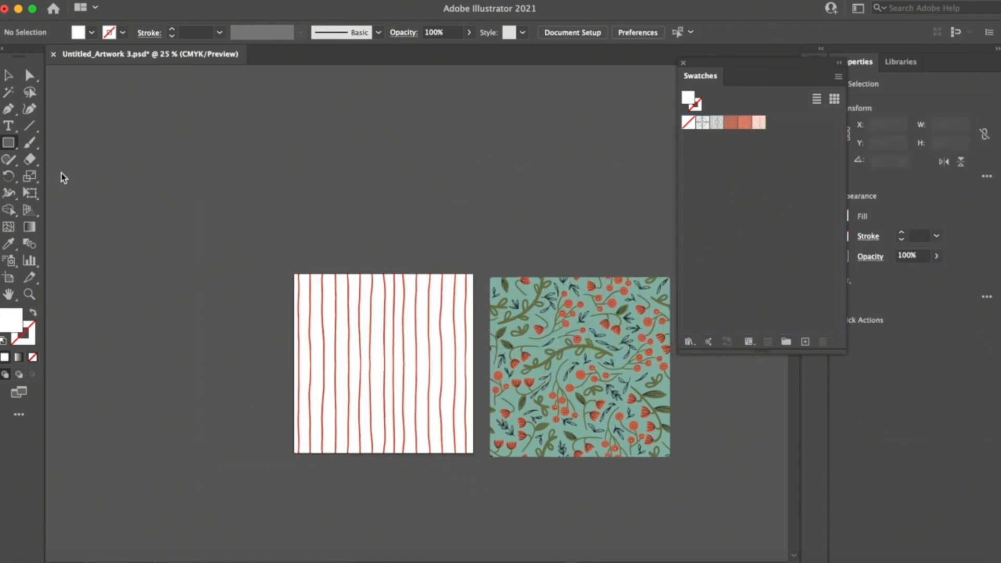
Step: Draw a test square about 9.17 in wide beside the tile and try the new swatches, ending with white stripes on coral
scroll(128, 221, left, 2)
mouse_move(104, 197)
mouse_down()
mouse_move(286, 346)
mouse_move(311, 403)
mouse_up()
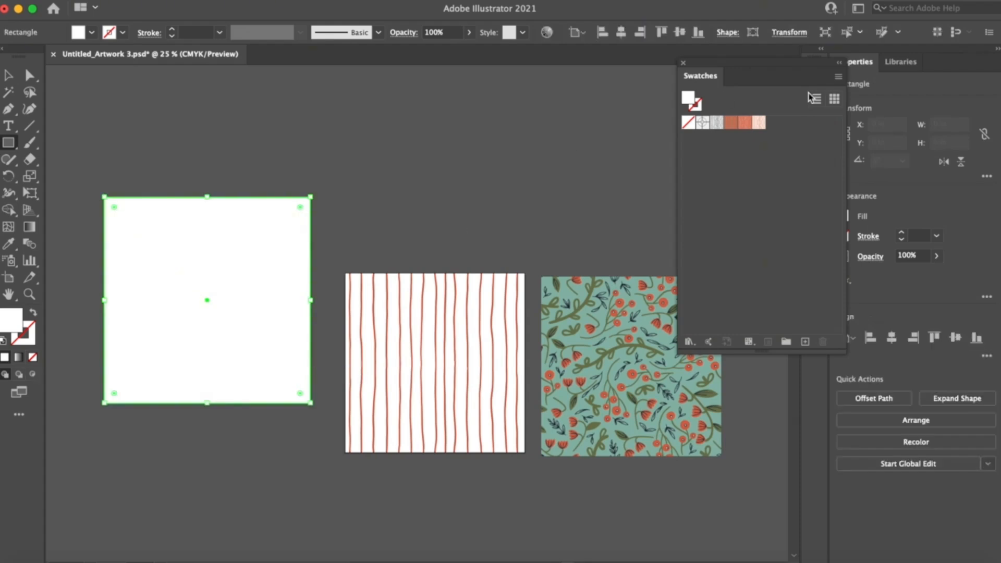
click(760, 123)
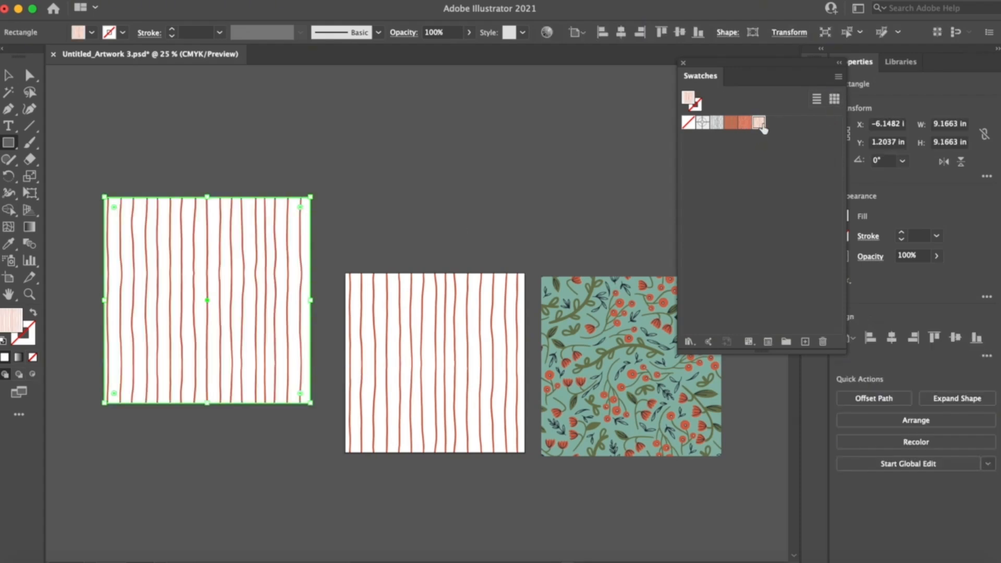
click(730, 124)
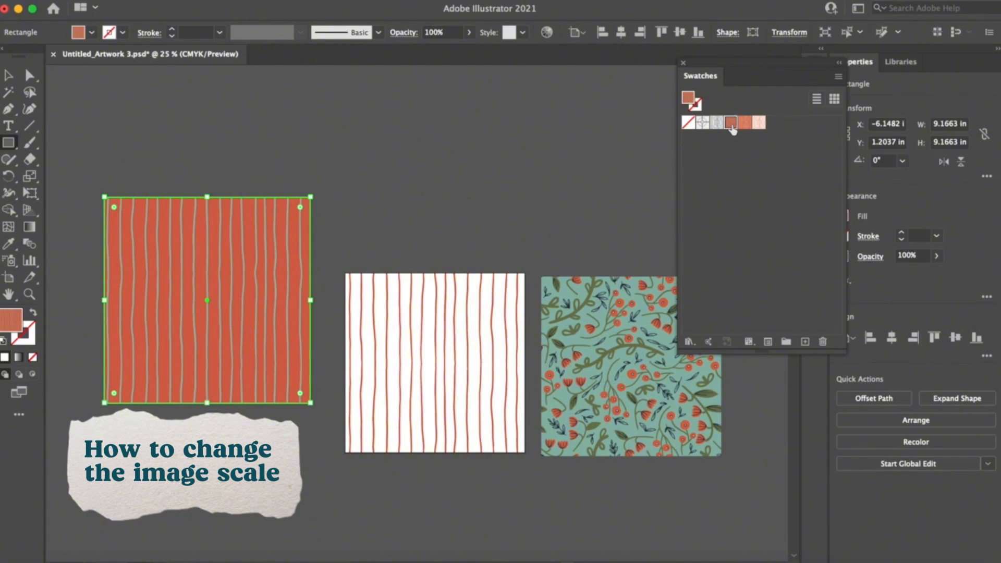
click(745, 123)
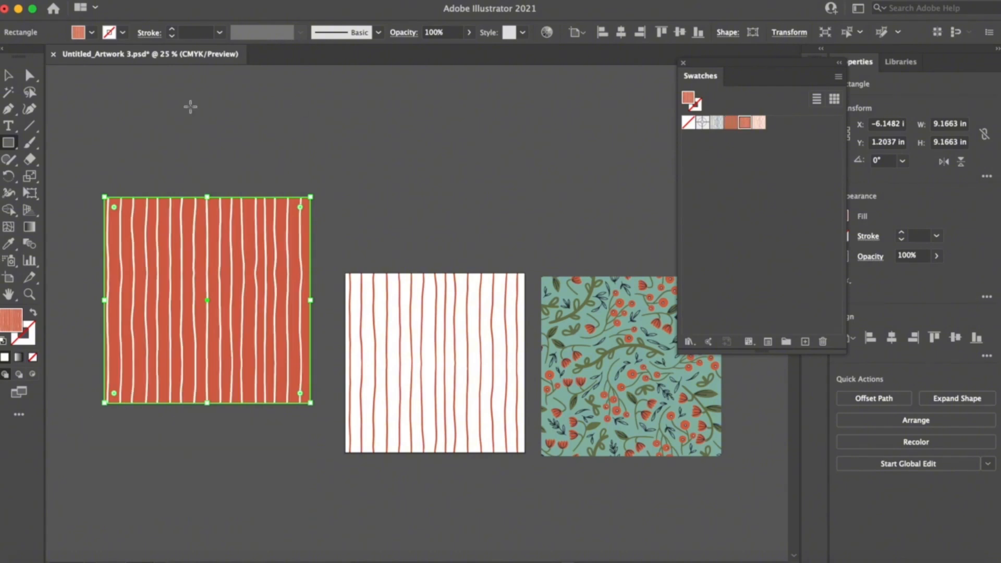
Step: Scale only the test square's pattern fill to 50%, with Transform Objects off, and move the square down level with the tile
click(9, 75)
right_click(187, 321)
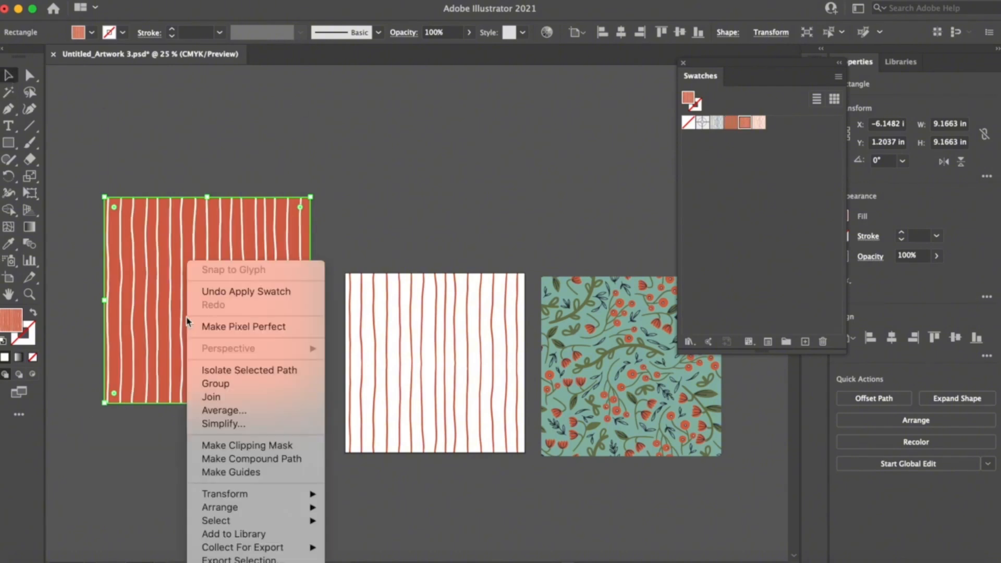
mouse_move(255, 500)
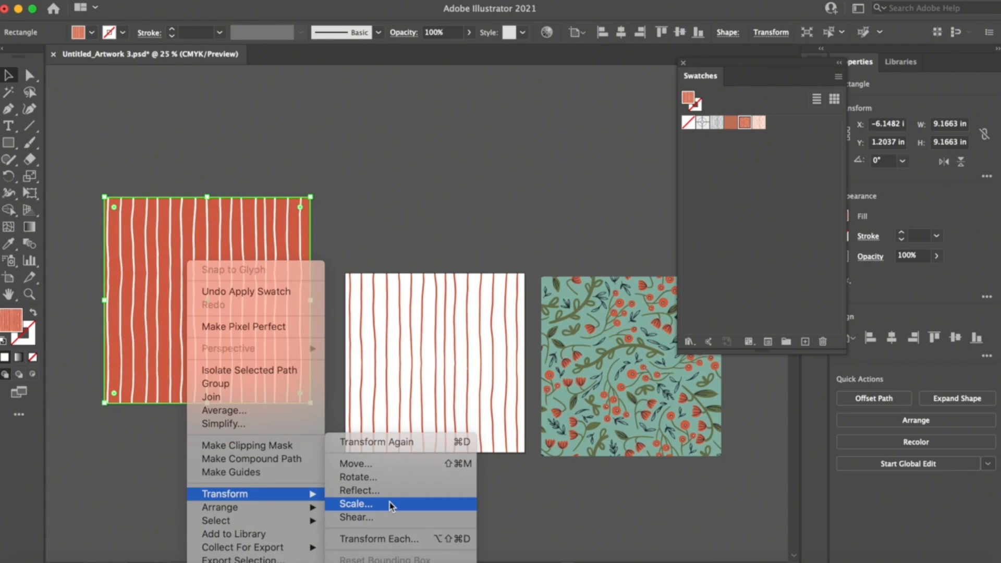
click(356, 504)
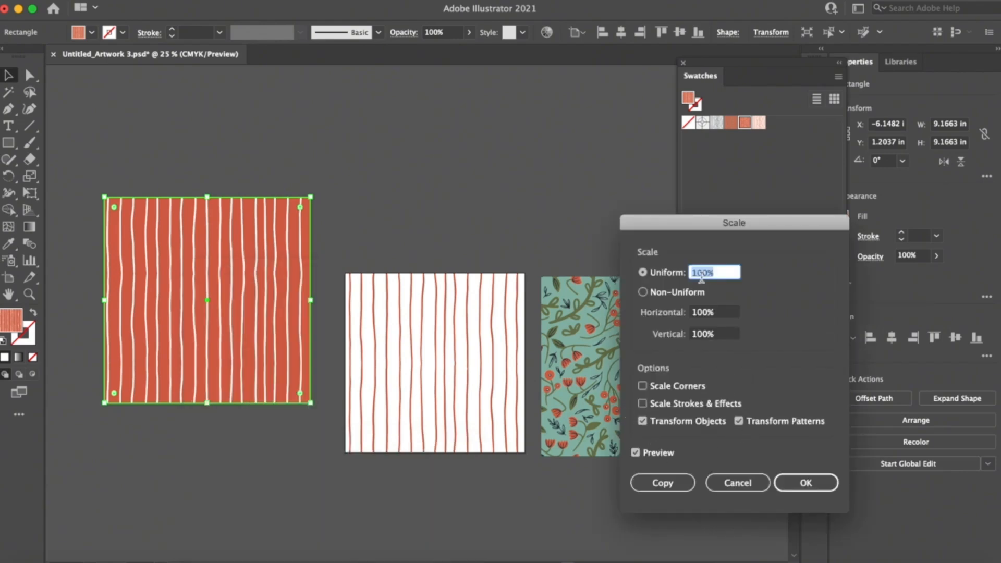
text(50)
click(724, 313)
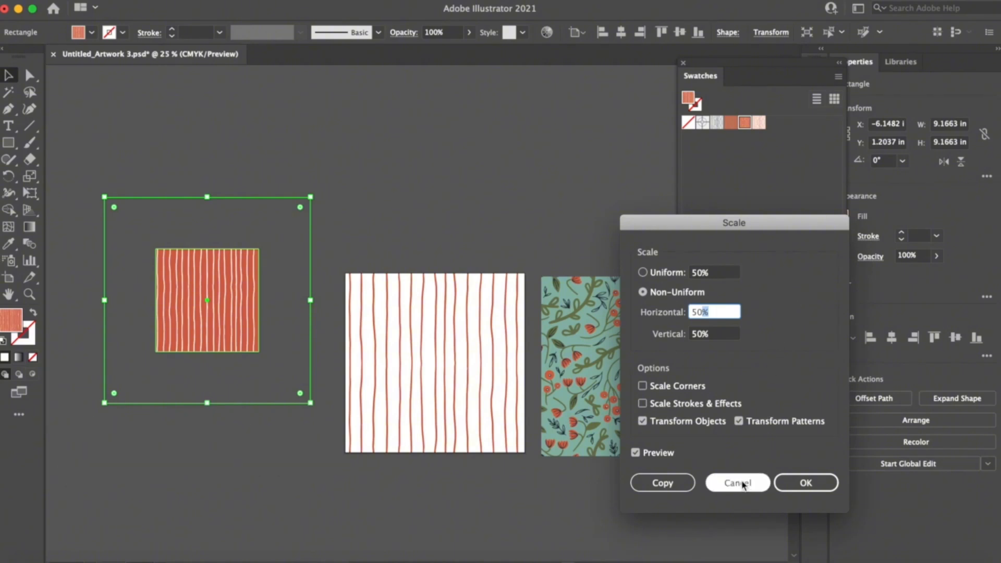
click(644, 422)
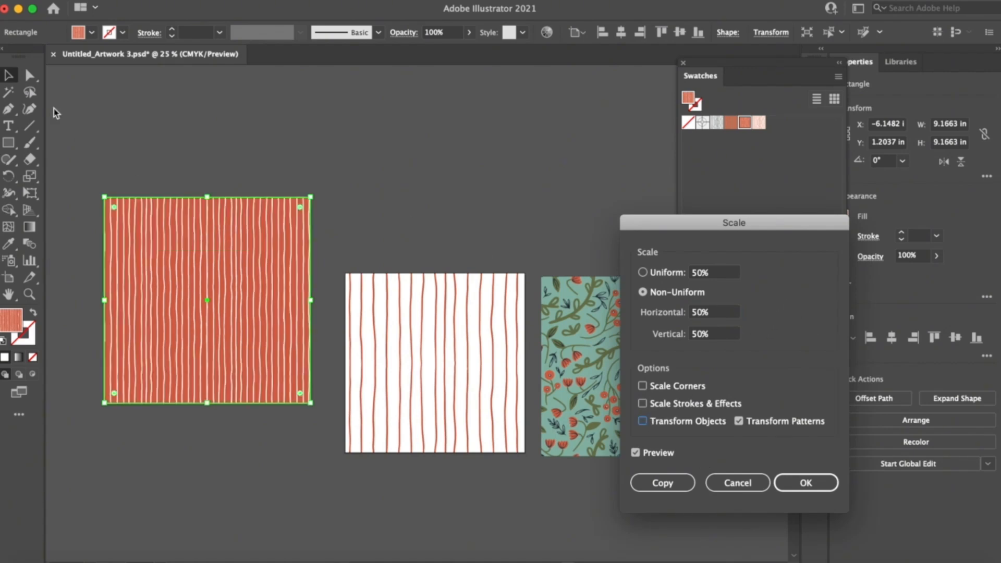
click(808, 485)
drag(233, 339, 237, 398)
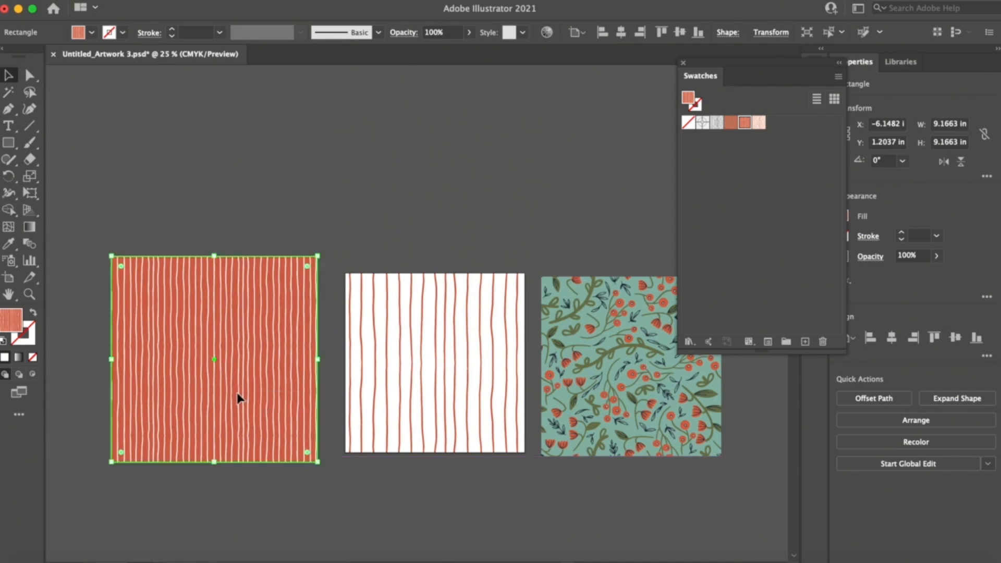
click(390, 180)
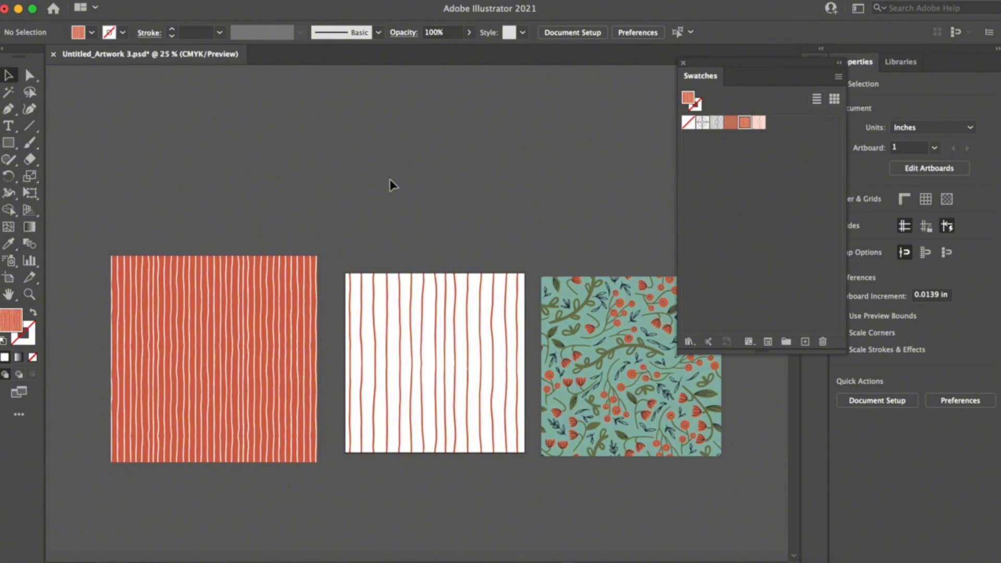
Step: Save the document as the Illustrator file BlenderPattern 3.ai in Illustrator 2020 format
key(super+shift+s)
click(861, 473)
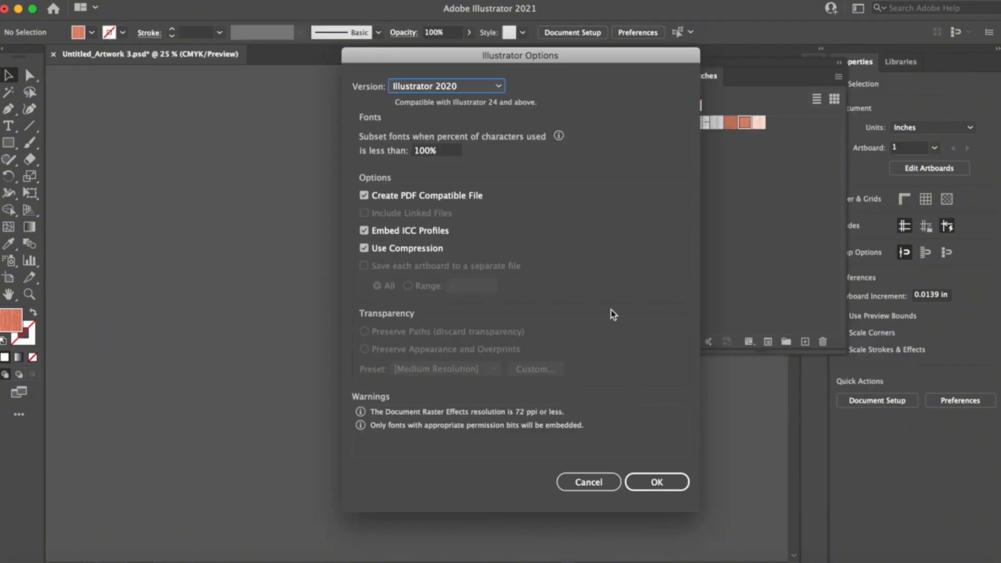
click(648, 488)
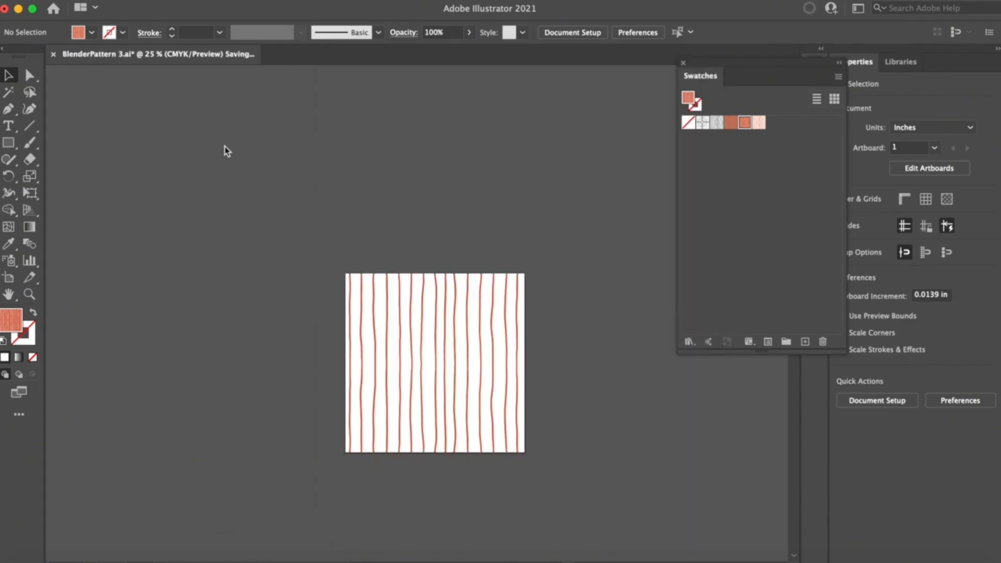
Step: Export the stripe tile for web as a JPEG with its width set to 1000 px
key(super+alt+shift+s)
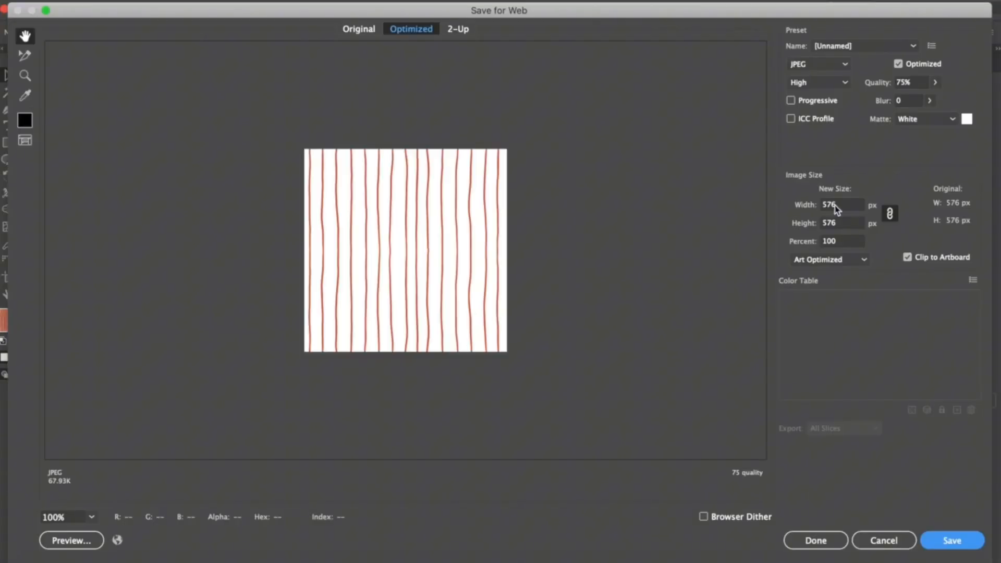
double_click(834, 206)
text(1000)
key(Return)
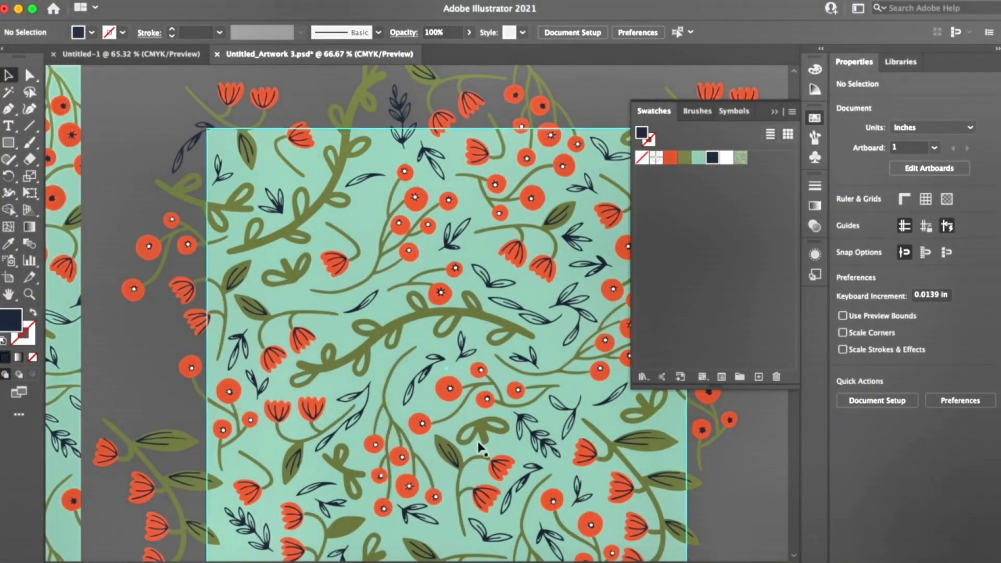
Step: Copy a navy leaf sprig to the open area beside the floral pattern's upper vine and rotate it to about 335°
click(581, 315)
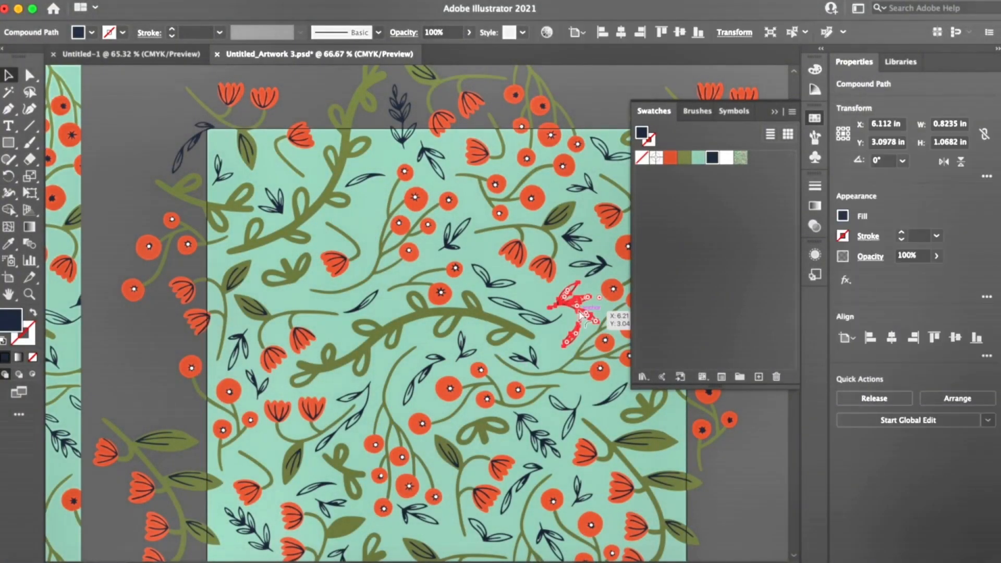
drag(385, 199, 340, 176)
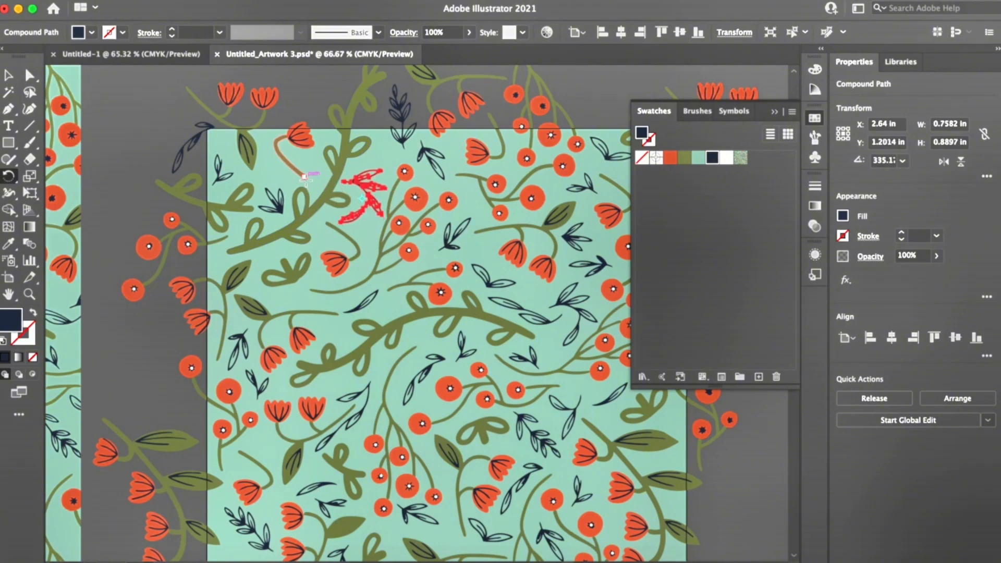